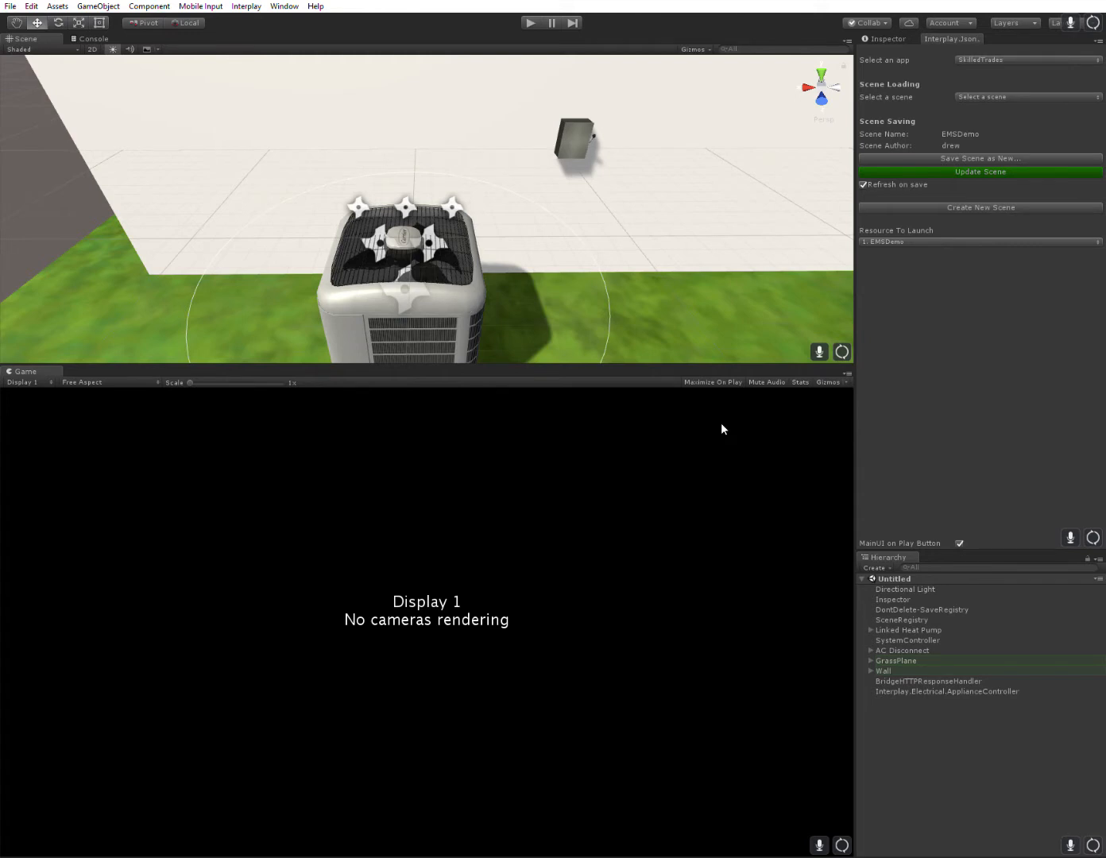
# - Run the EMSDemo scene in play mode and stop it again
pyautogui.click(532, 22)
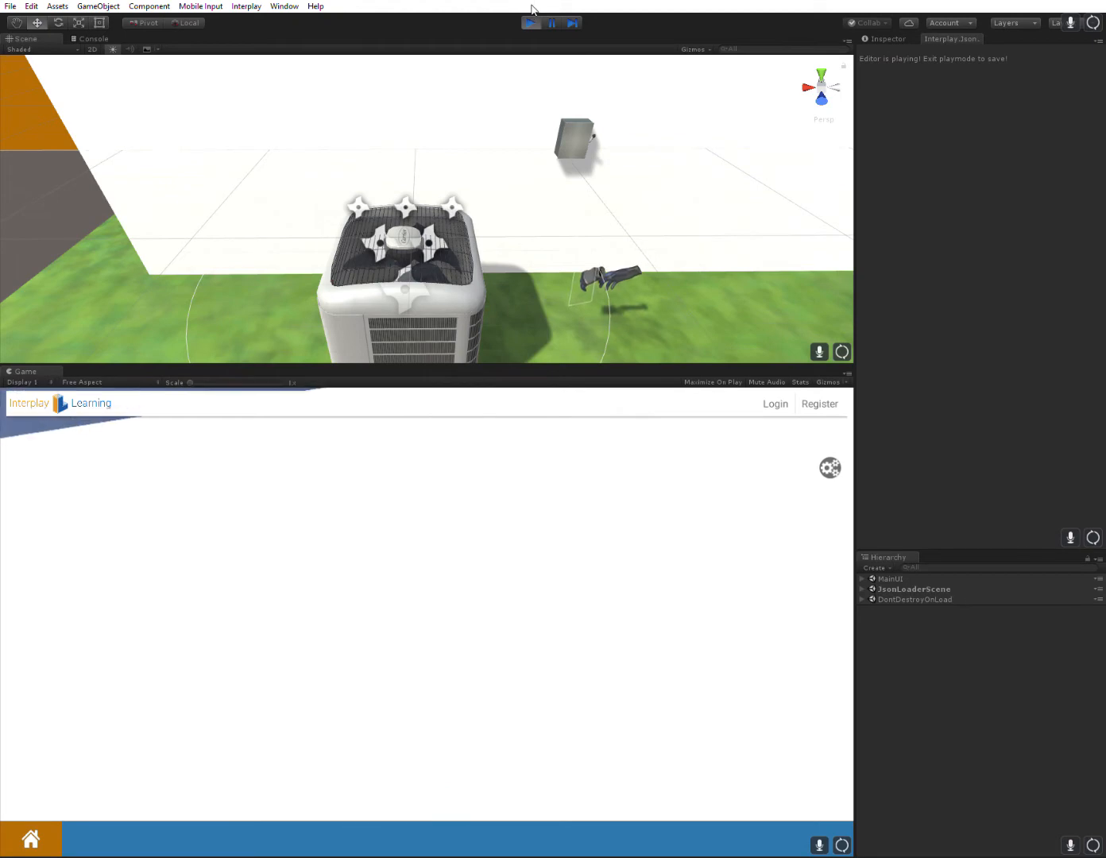
pyautogui.click(530, 23)
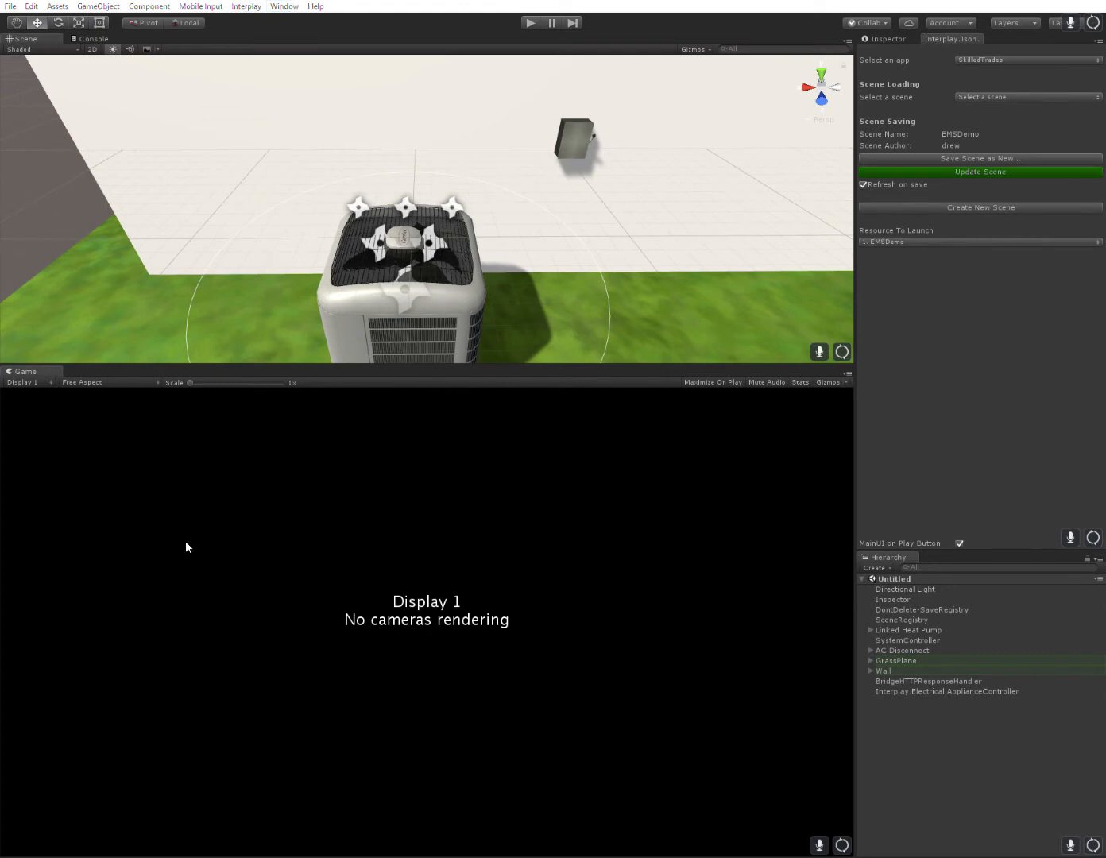
# - Open the System Editor and add a Source locale to the empty graph
pyautogui.click(241, 7)
pyautogui.click(238, 24)
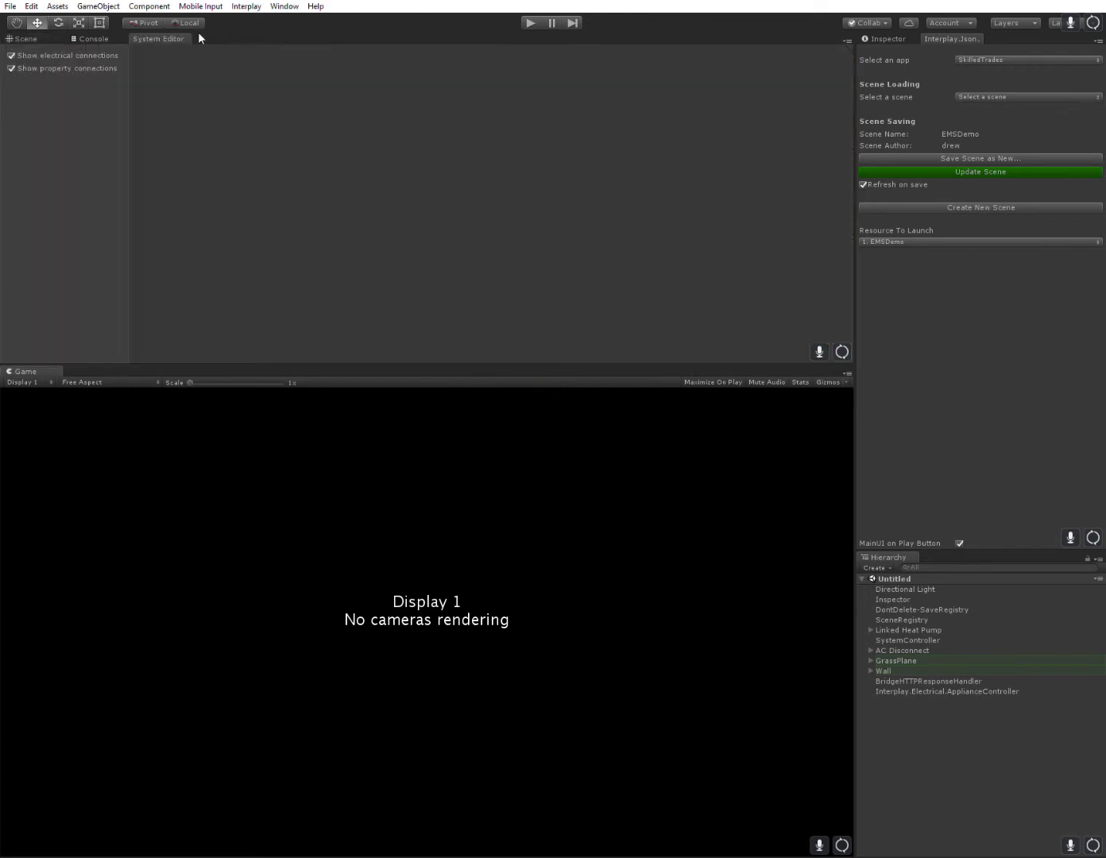
pyautogui.rightClick(344, 115)
pyautogui.click(401, 128)
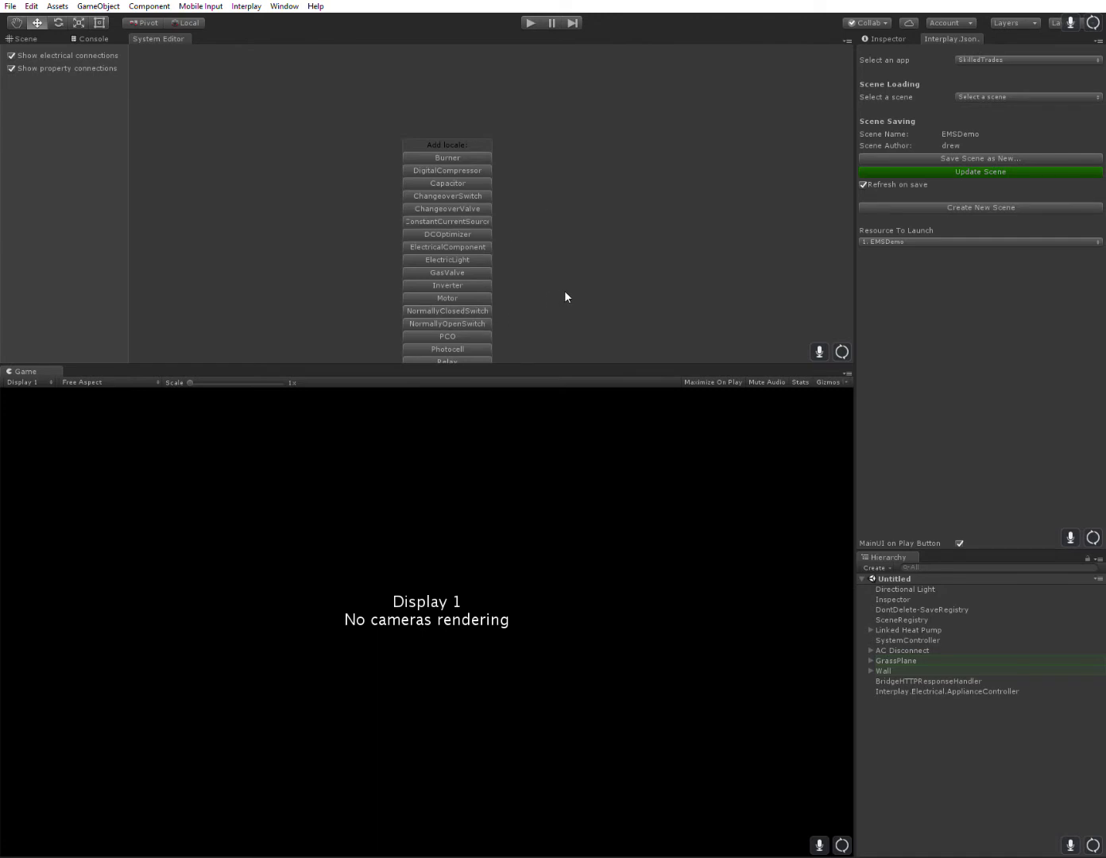
pyautogui.scroll(-5, 564, 290)
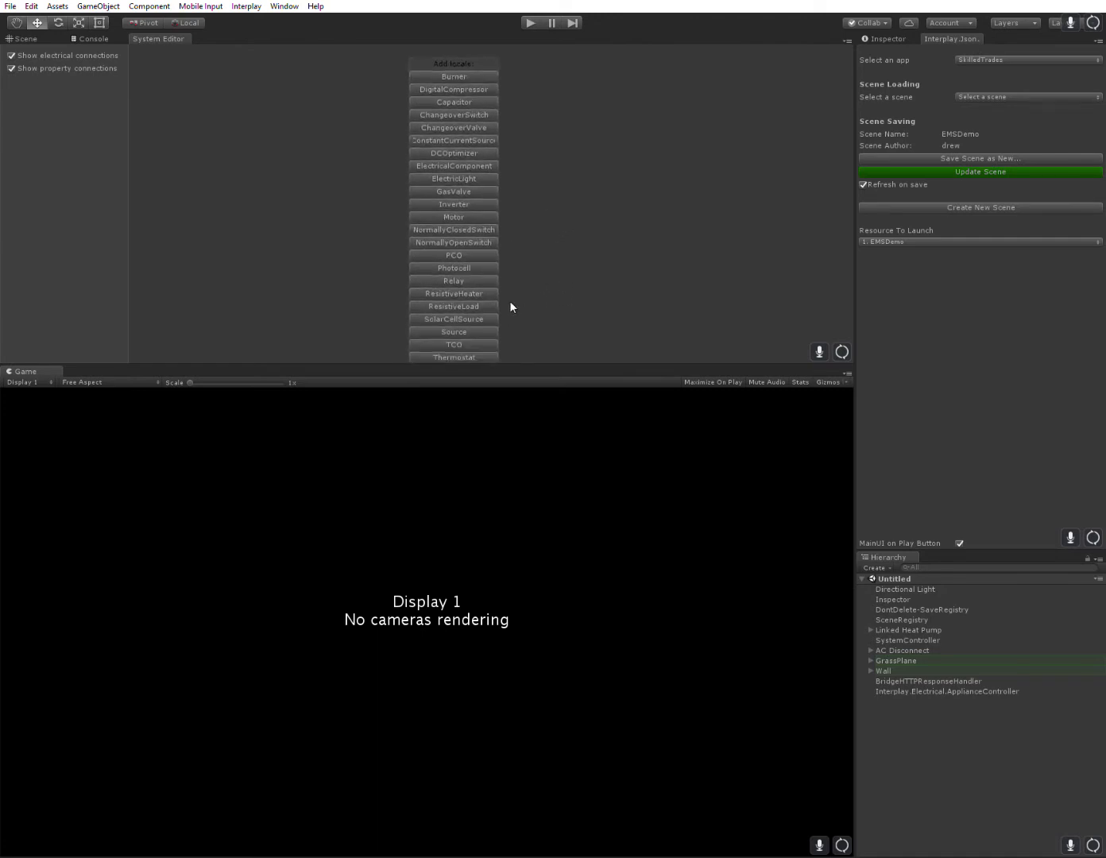
pyautogui.click(470, 317)
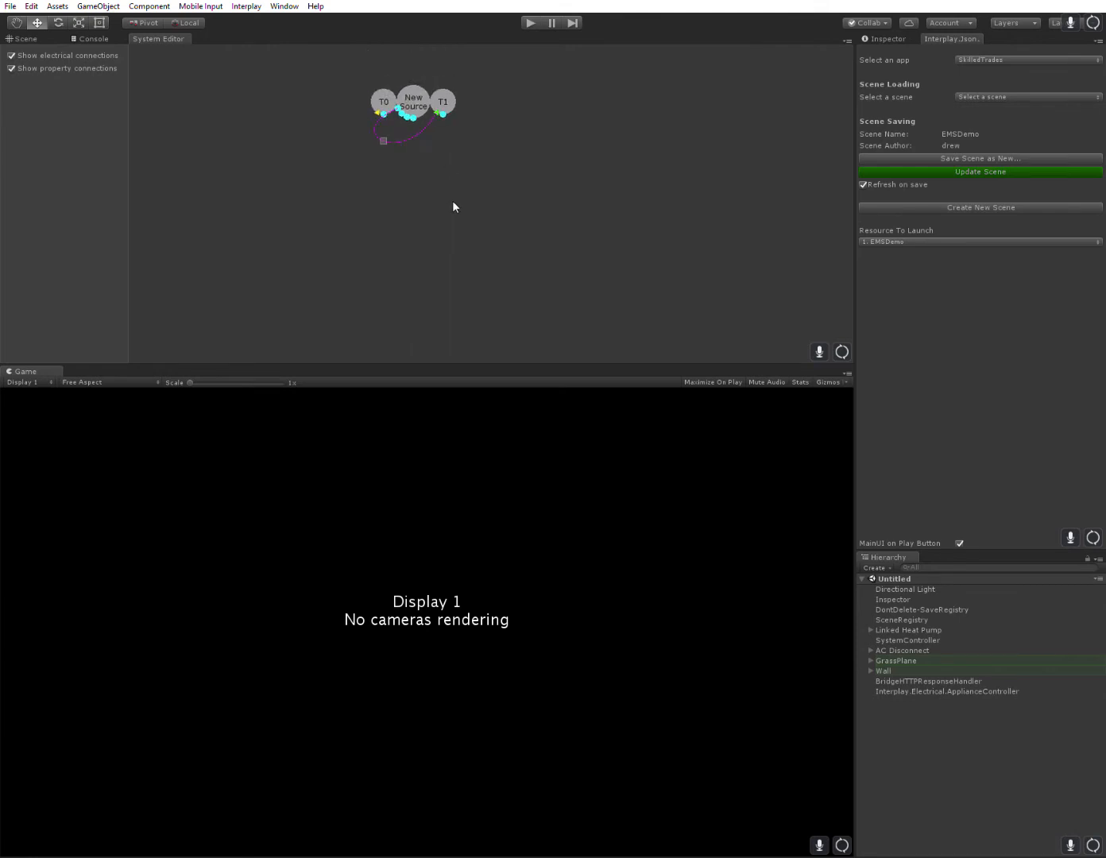
# - Rename the new source locale to "Source"
pyautogui.click(419, 127)
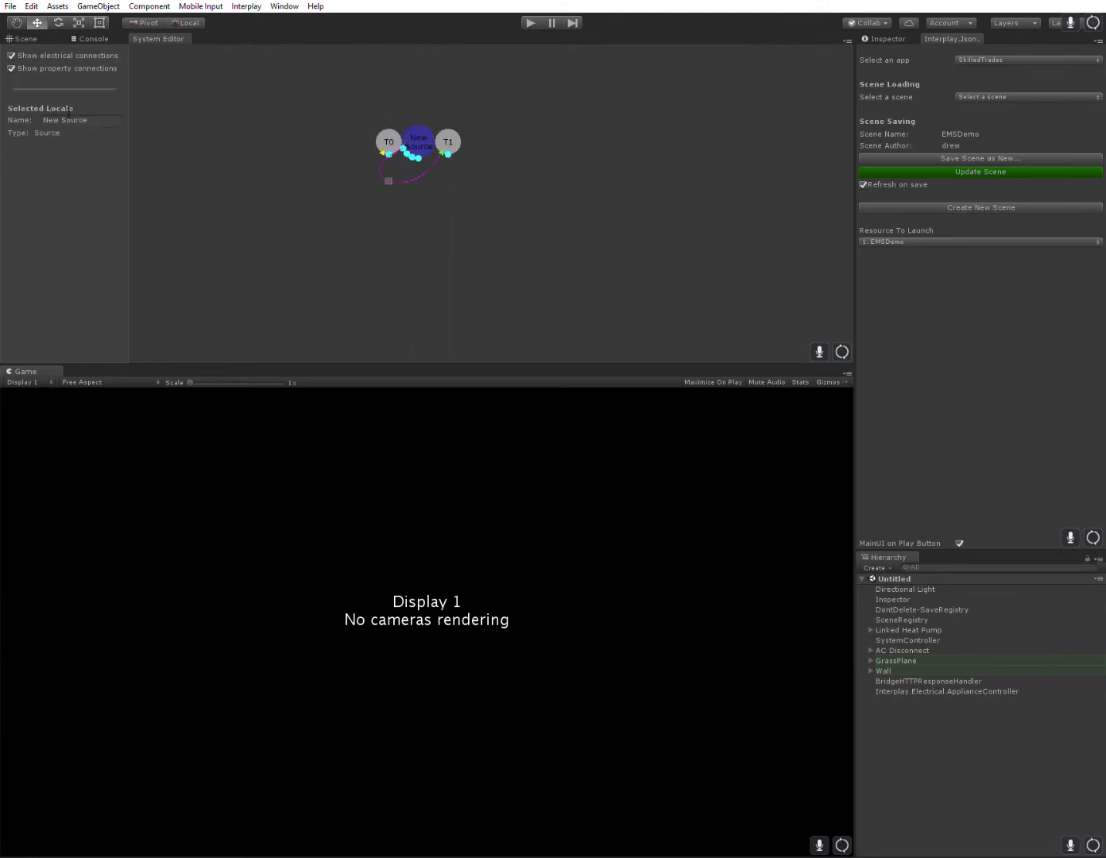
pyautogui.click(67, 123)
pyautogui.click(64, 118)
pyautogui.press('BackSpace')
pyautogui.press('BackSpace')
pyautogui.press('BackSpace')
pyautogui.press('BackSpace')
pyautogui.press('Return')
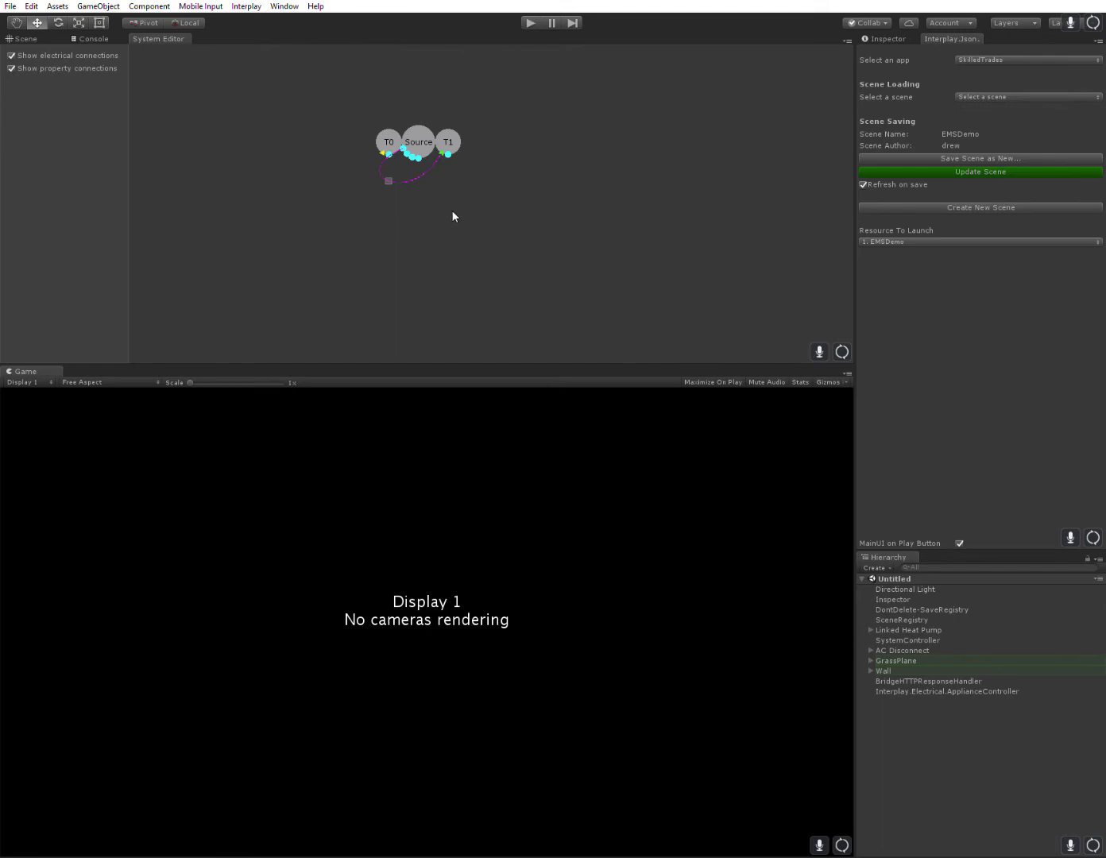
# - Add a NormallyClosedSwitch locale and place it below and to the left of the Source node
pyautogui.rightClick(298, 168)
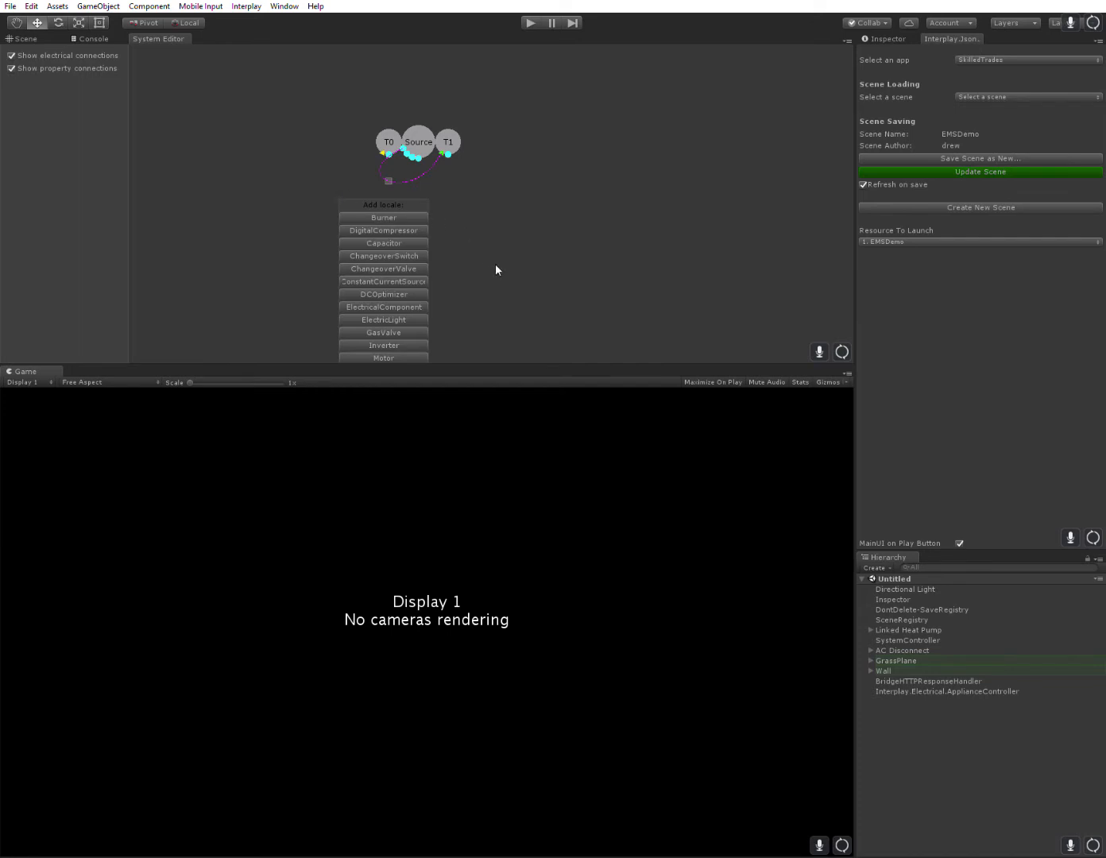
pyautogui.moveTo(511, 275); pyautogui.dragTo(538, 189, button='middle')
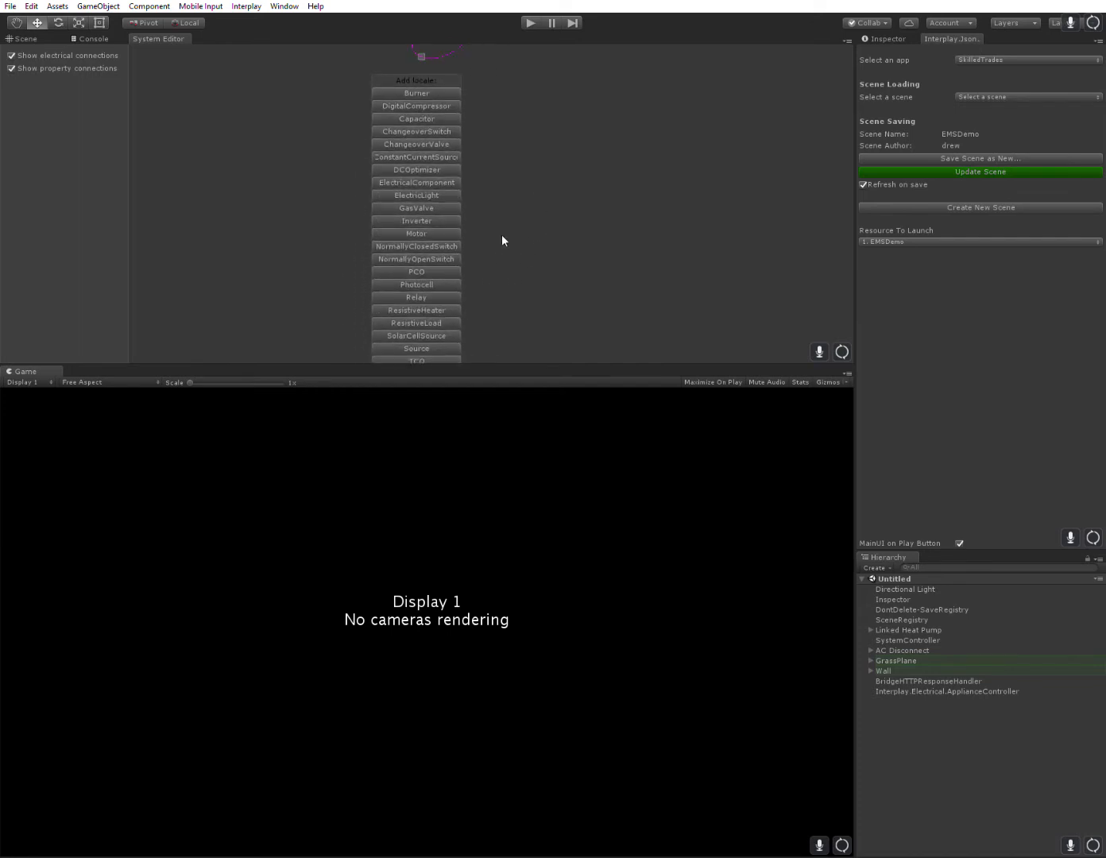
pyautogui.click(440, 245)
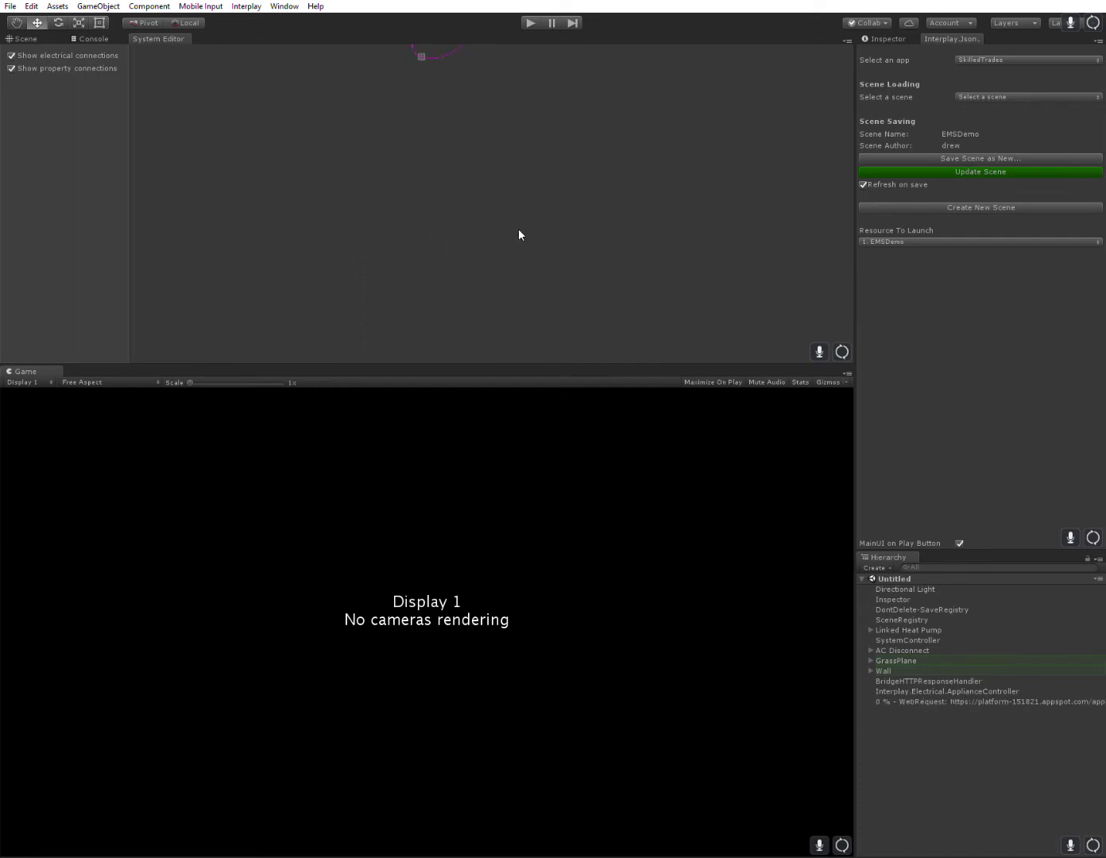
pyautogui.moveTo(370, 64); pyautogui.dragTo(329, 121)
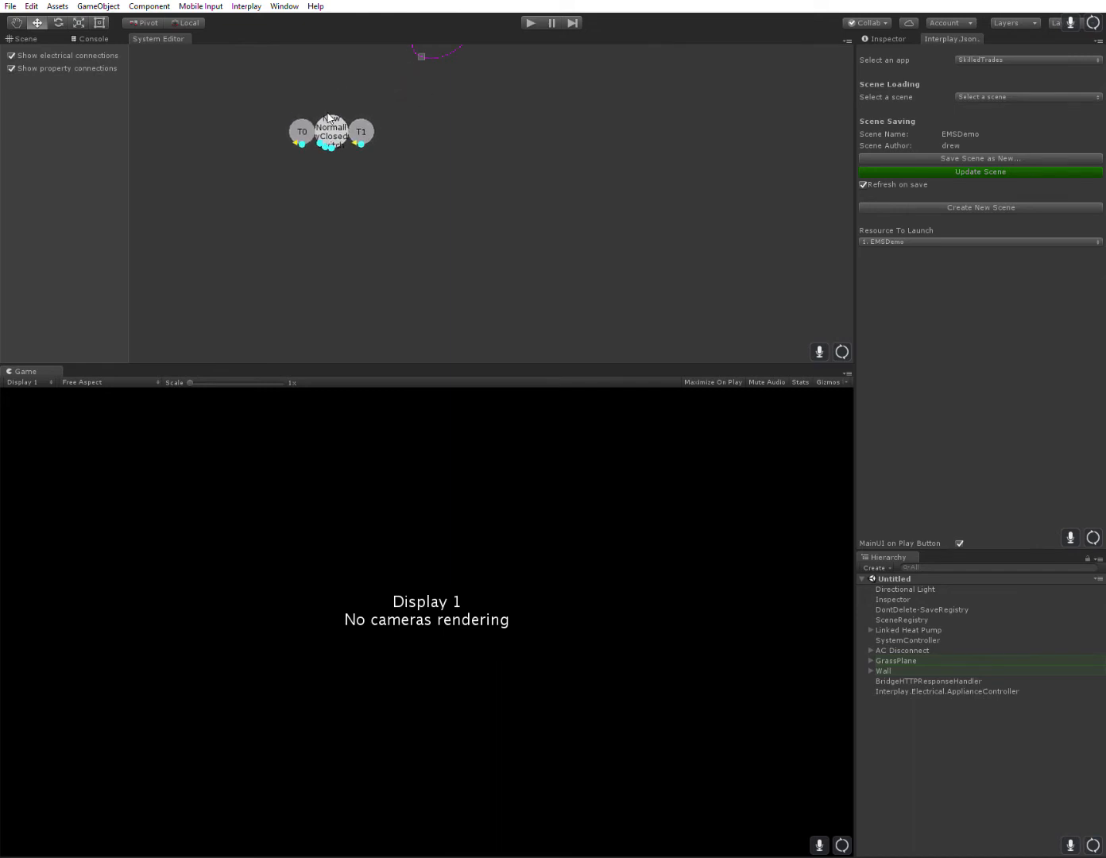
pyautogui.moveTo(542, 120); pyautogui.dragTo(507, 252, button='middle')
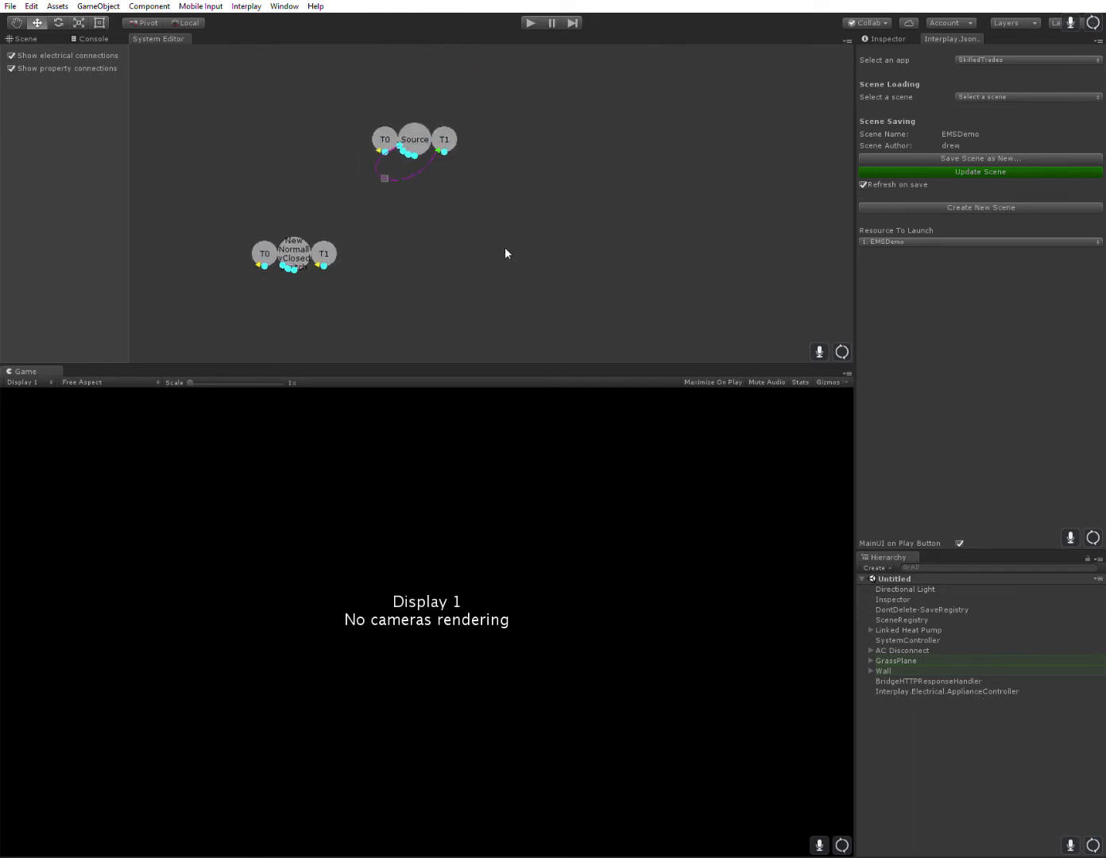
# - Rename the normally closed switch to "Fuse Disconnect Box Switch" and move it slightly closer to the Source node
pyautogui.click(298, 249)
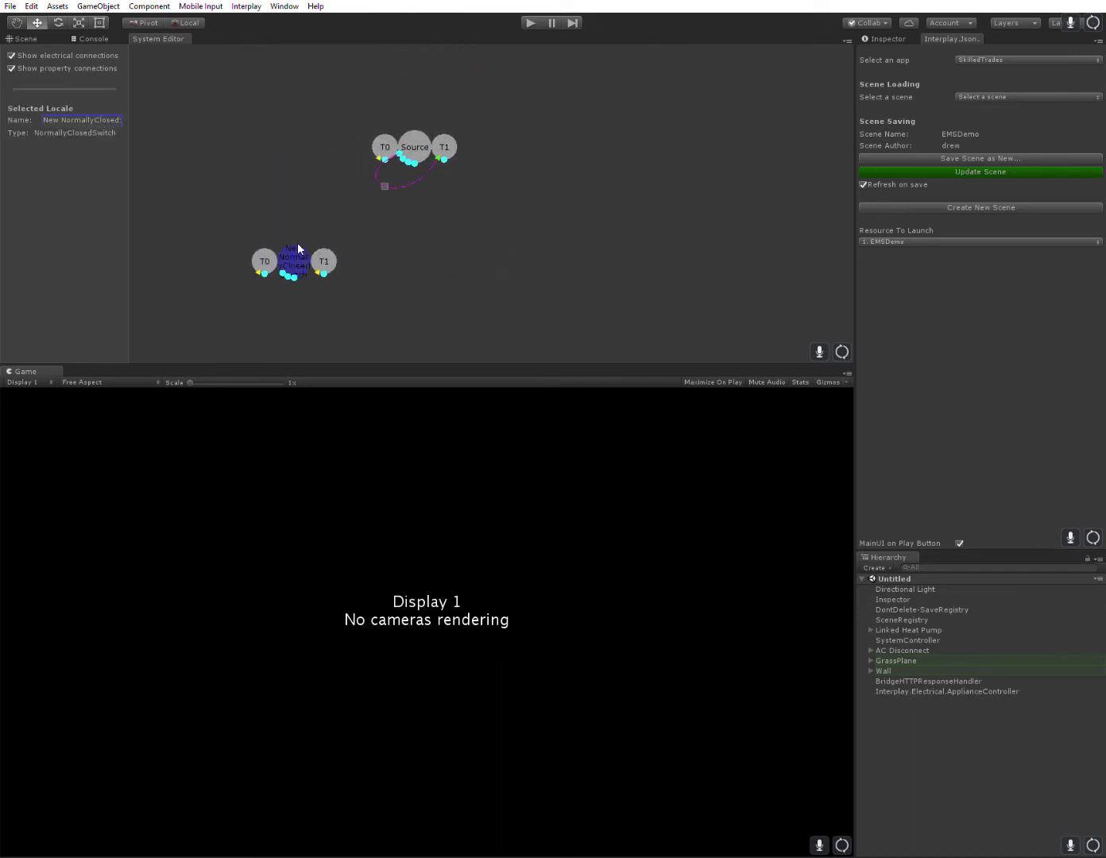
pyautogui.click(96, 120)
pyautogui.write('Fuse')
pyautogui.write(' Disco')
pyautogui.write('nnect')
pyautogui.write(' Box Sw')
pyautogui.write('itch')
pyautogui.press('Return')
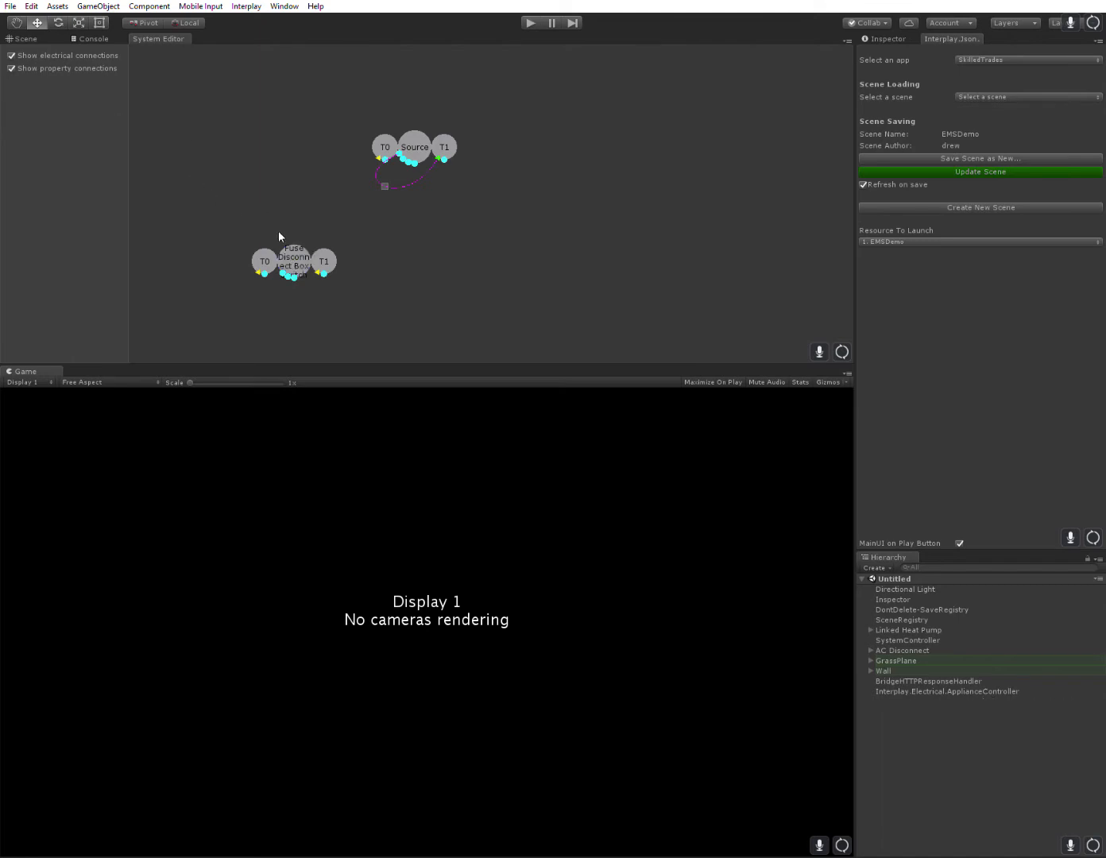
pyautogui.moveTo(293, 259); pyautogui.dragTo(311, 234)
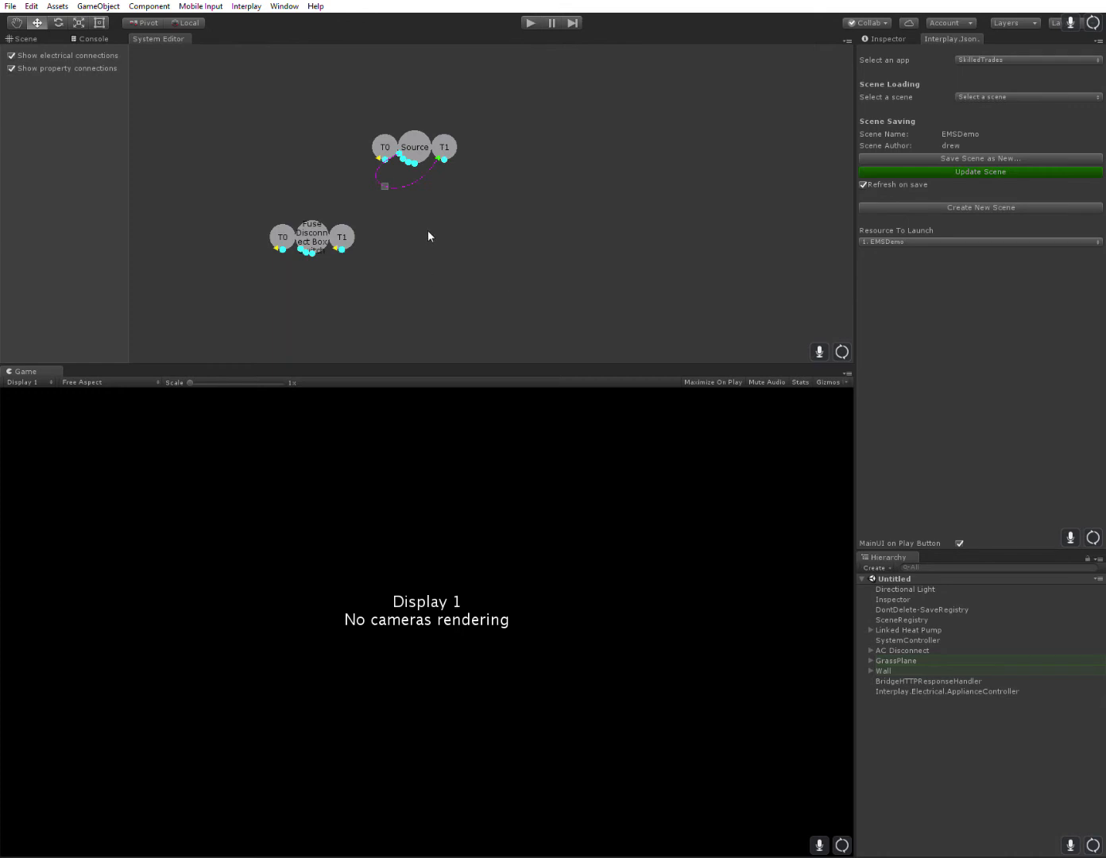
# - Set the Source node's pd property to a Normal value of 120
pyautogui.rightClick(409, 155)
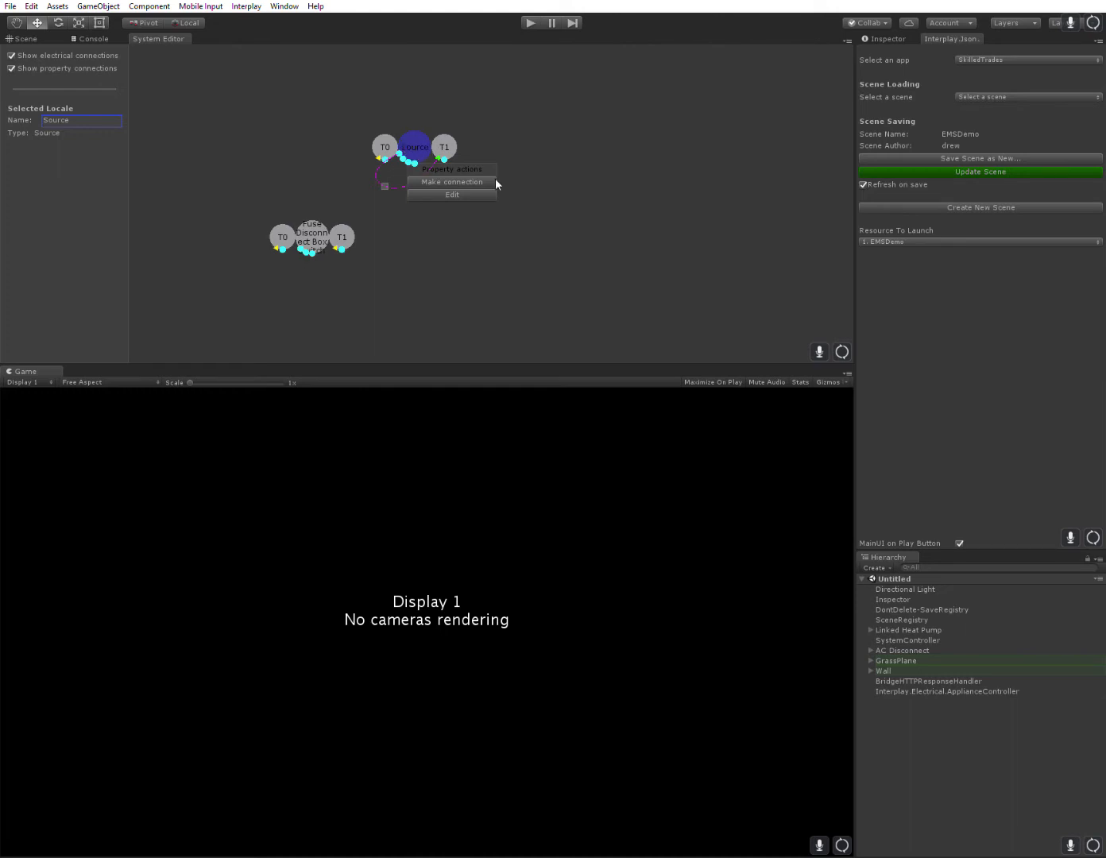
pyautogui.click(465, 181)
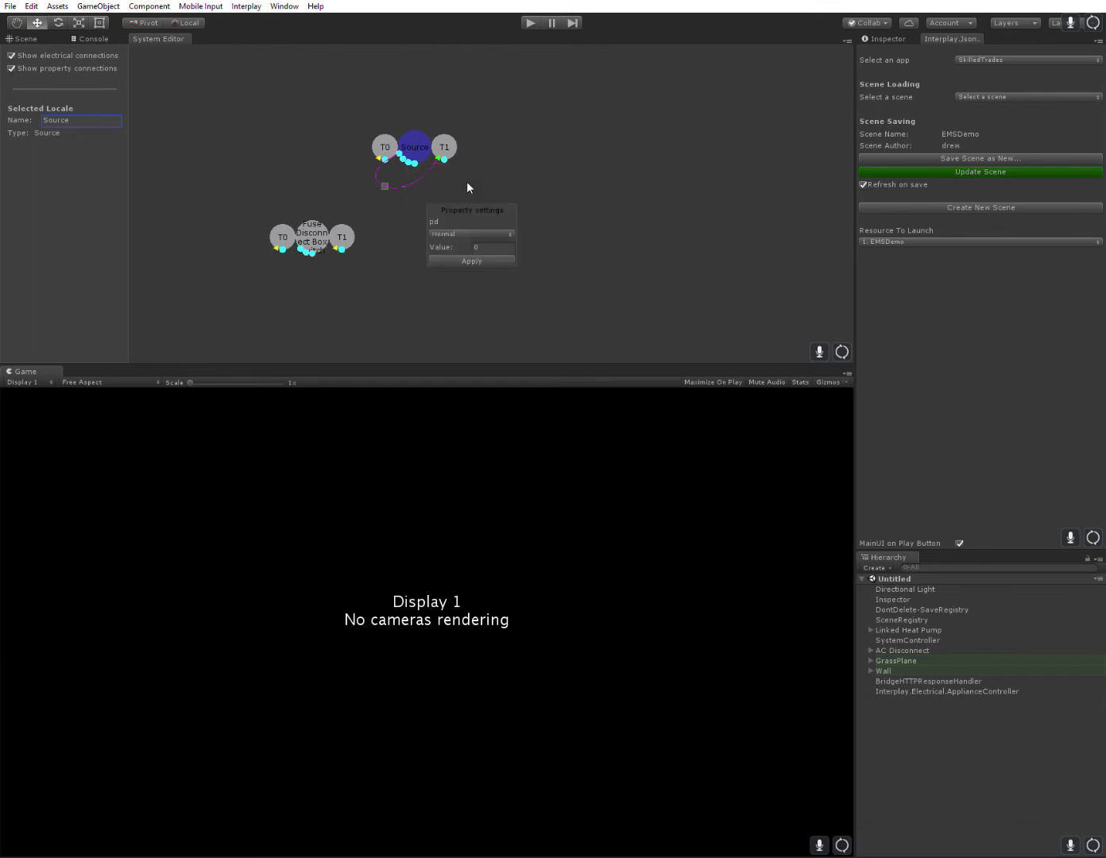
pyautogui.click(495, 243)
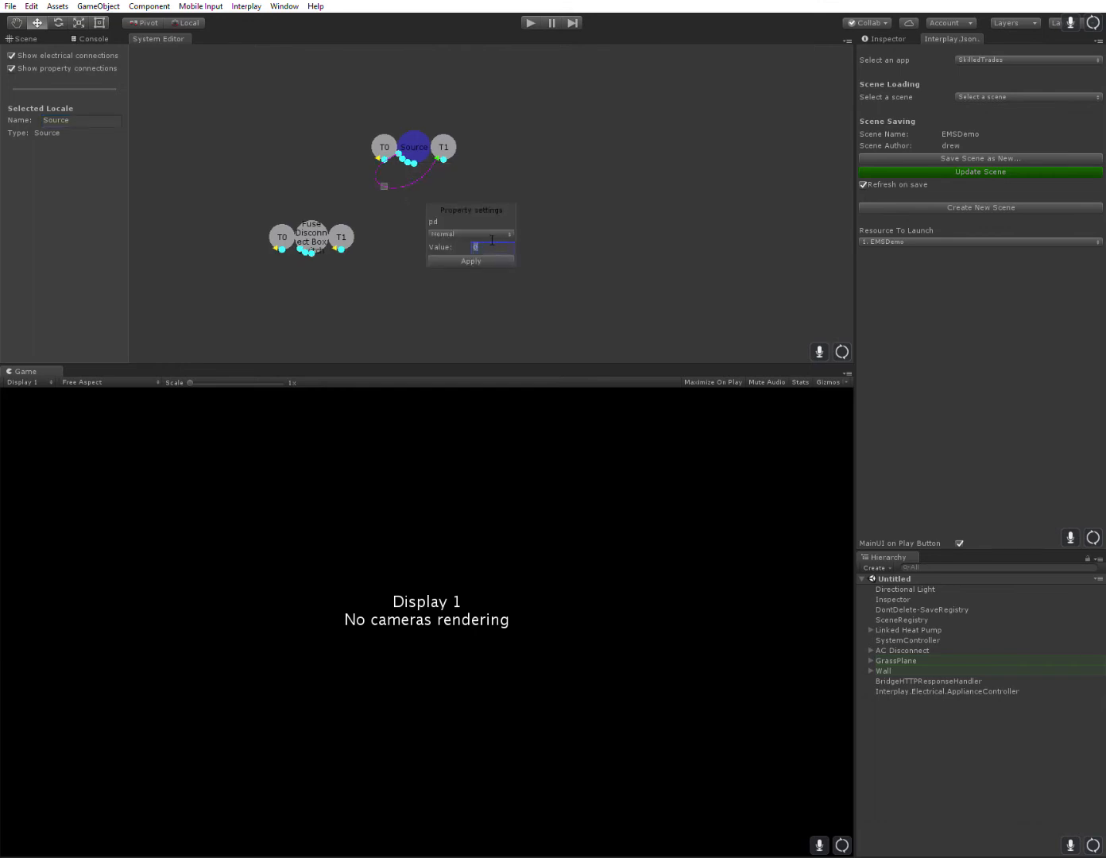
pyautogui.write('120')
pyautogui.press('Return')
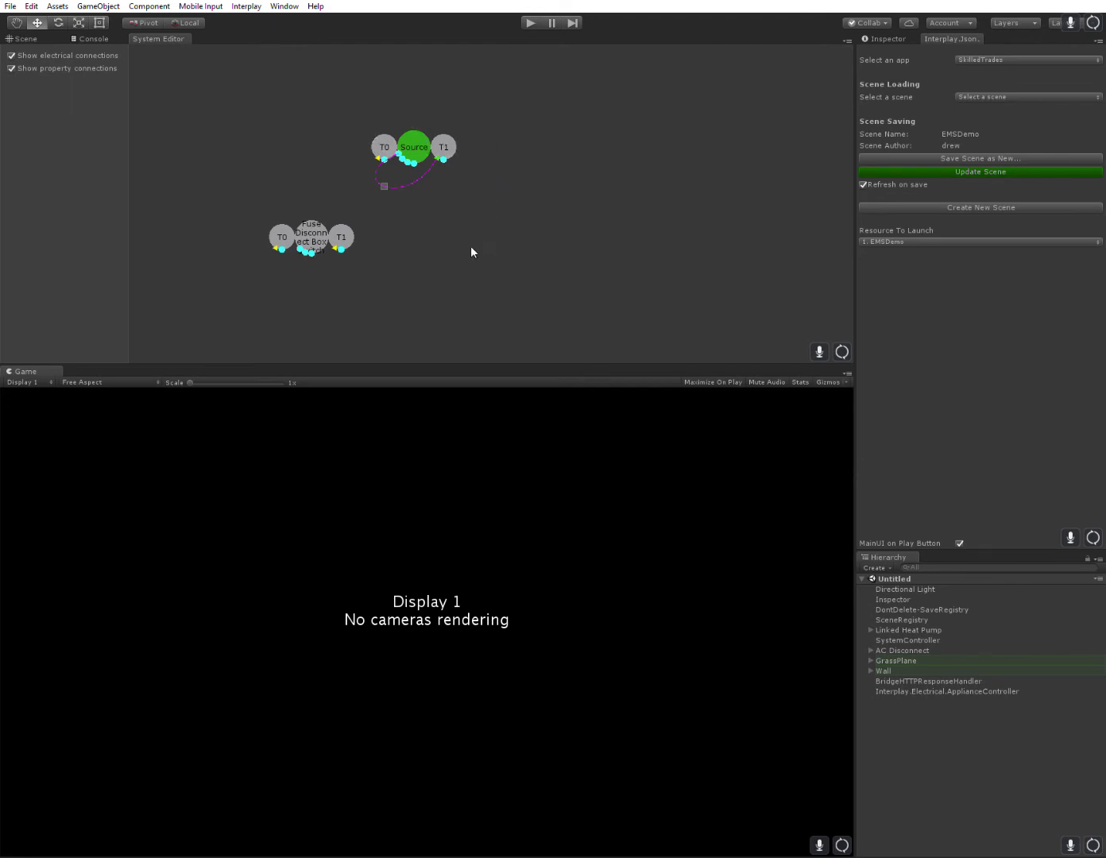
# - Add a Motor locale to the right of the switch, below Source, and rename it "OFM Fan"
pyautogui.rightClick(480, 197)
pyautogui.click(525, 223)
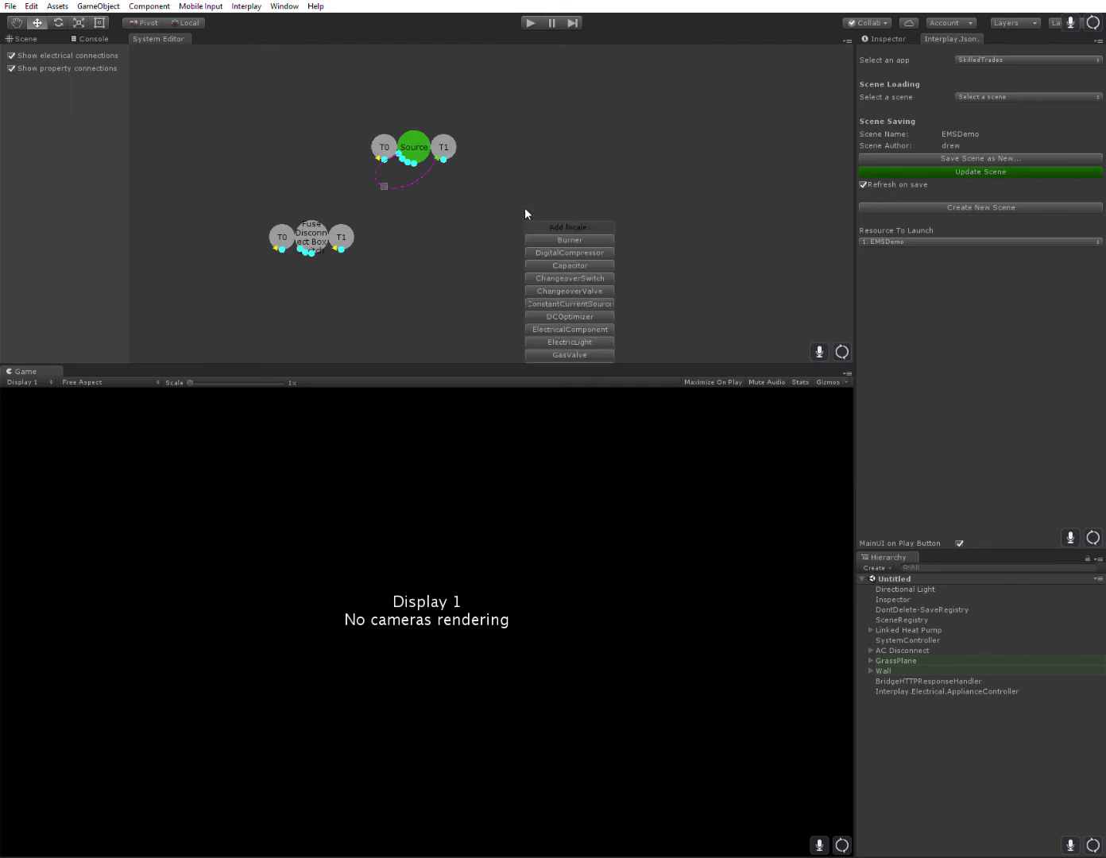
pyautogui.moveTo(690, 278); pyautogui.dragTo(682, 128, button='middle')
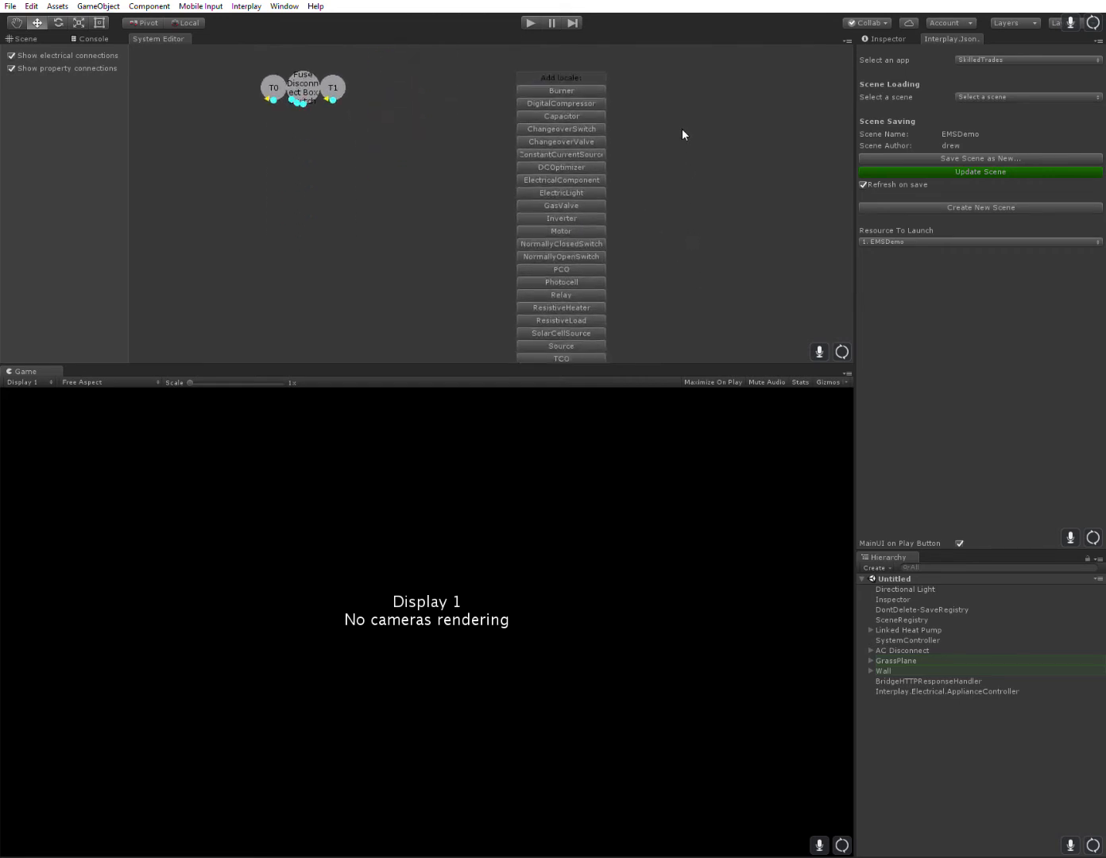
pyautogui.click(588, 217)
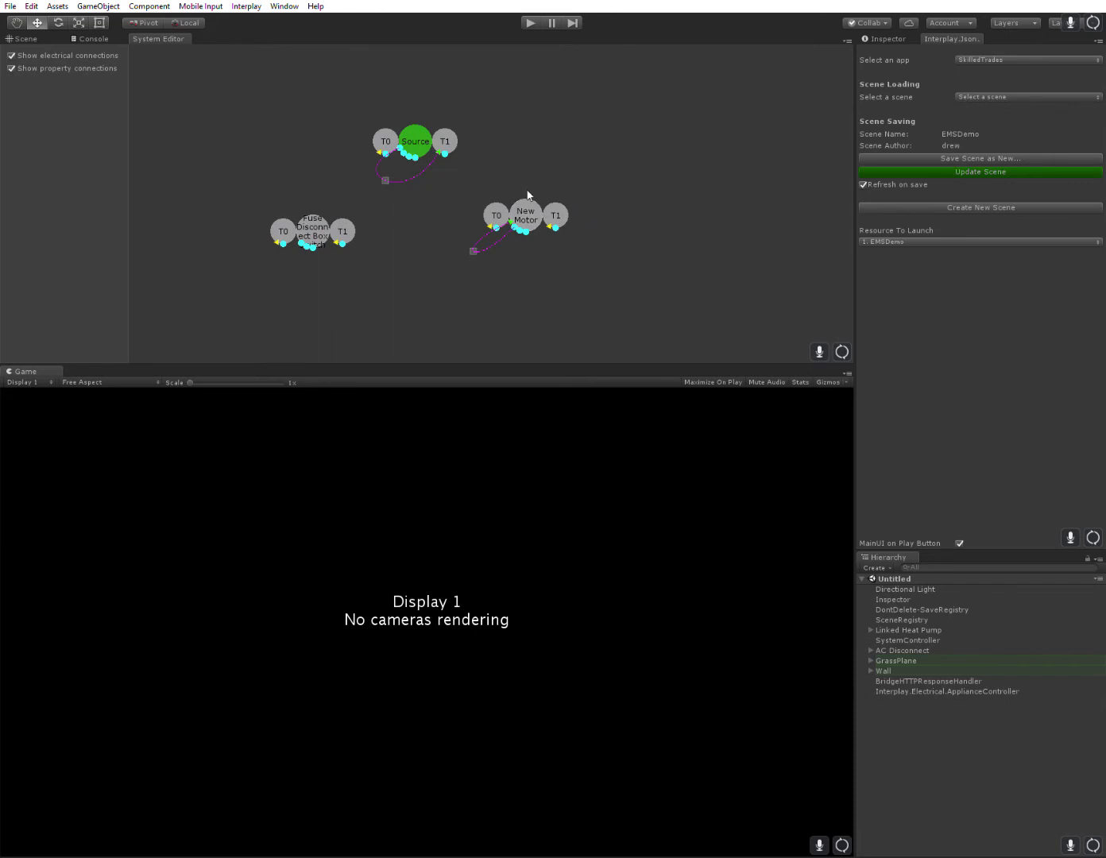
pyautogui.click(529, 201)
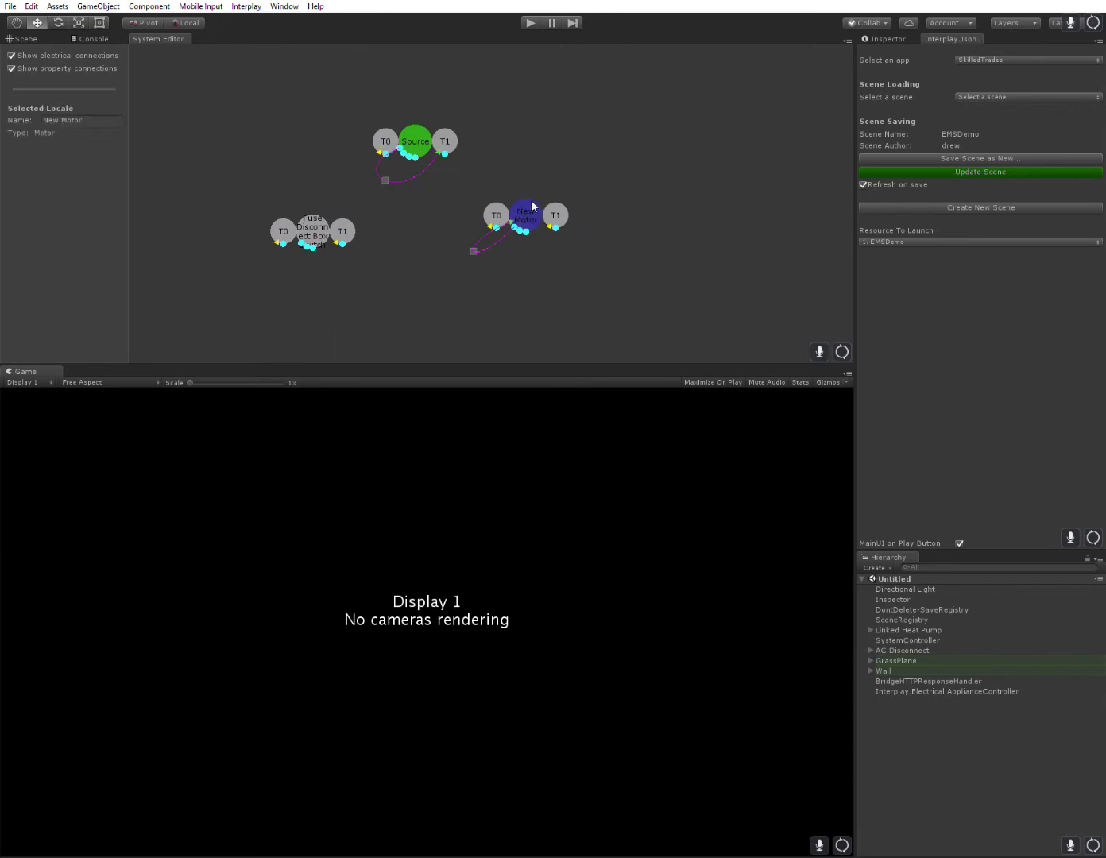
pyautogui.click(97, 114)
pyautogui.write('OFM Fan')
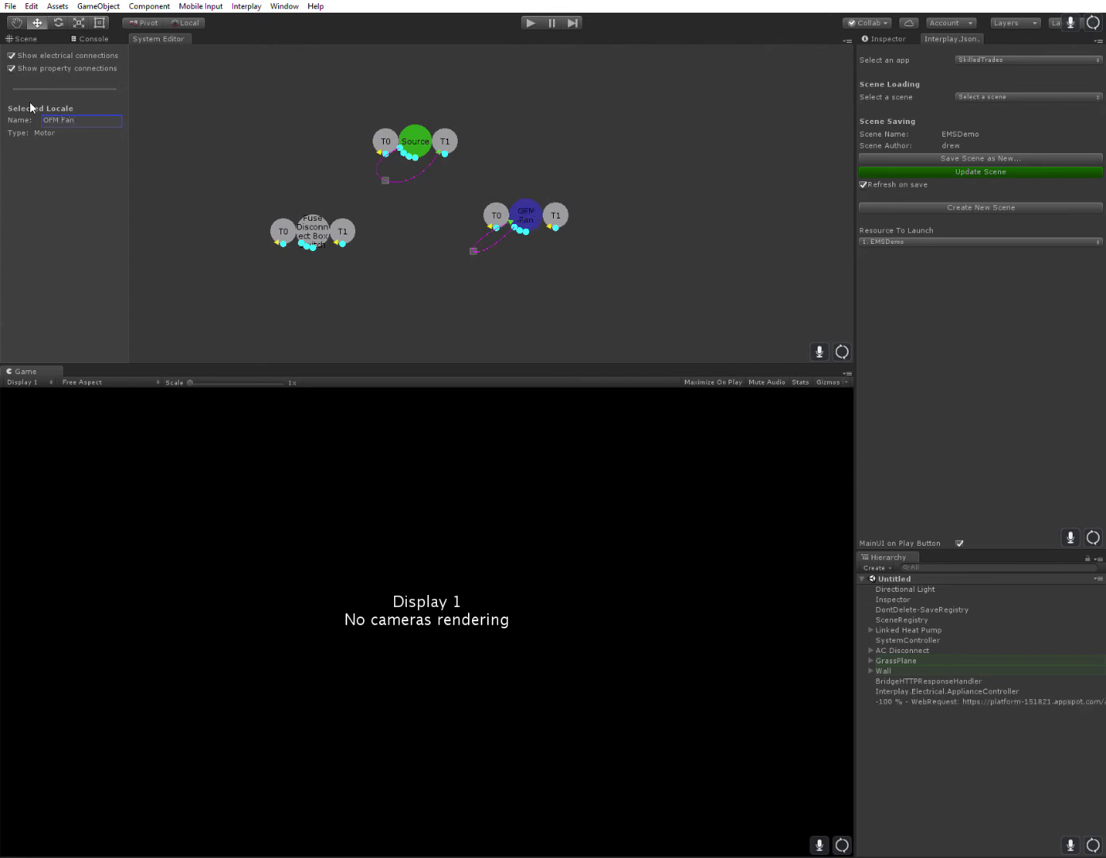
pyautogui.click(428, 205)
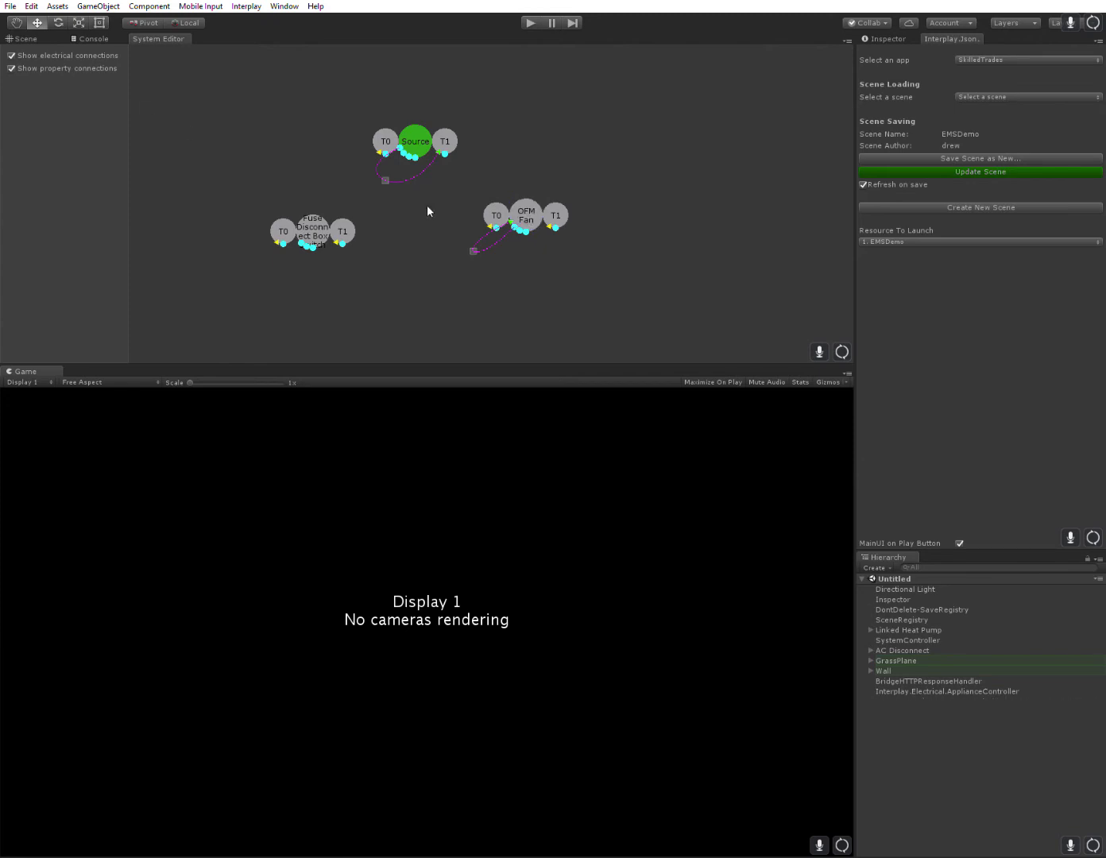
# - Set the OFM Fan's resistance to a Normal value of 400 and move the node down and to the right
pyautogui.rightClick(527, 225)
pyautogui.click(591, 252)
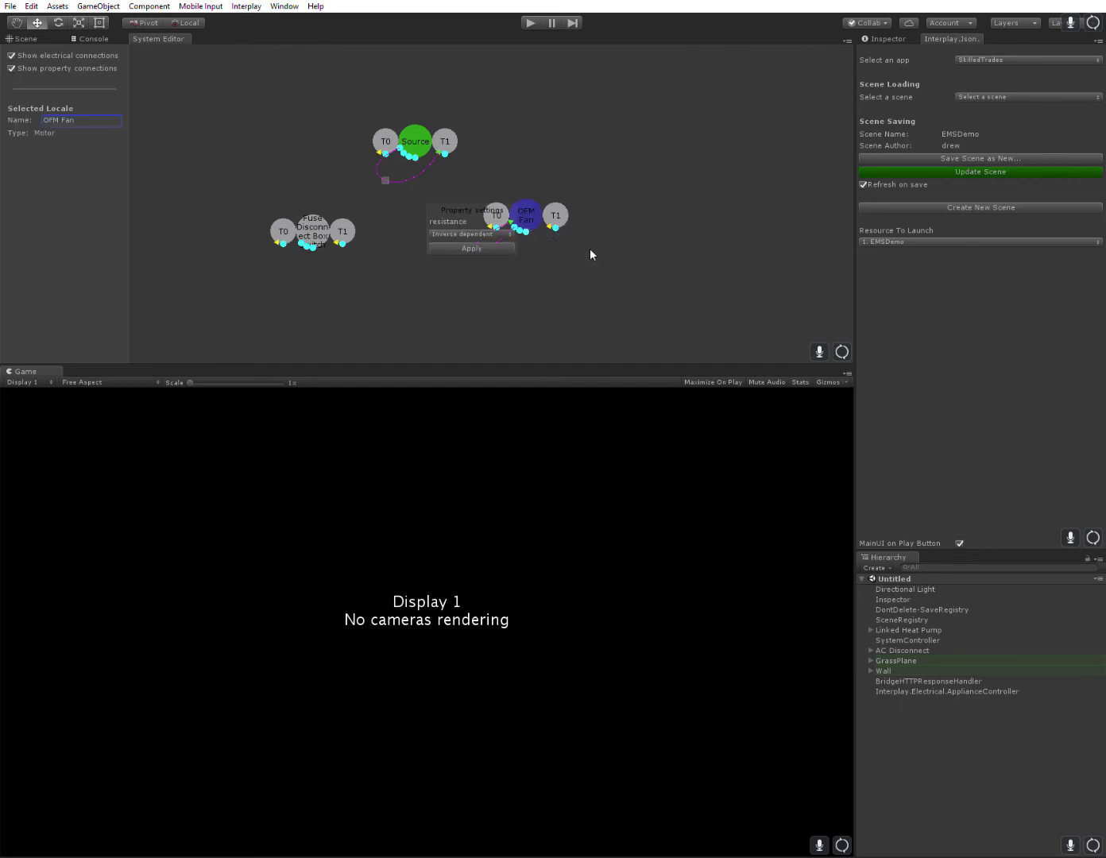
pyautogui.click(474, 236)
pyautogui.click(474, 247)
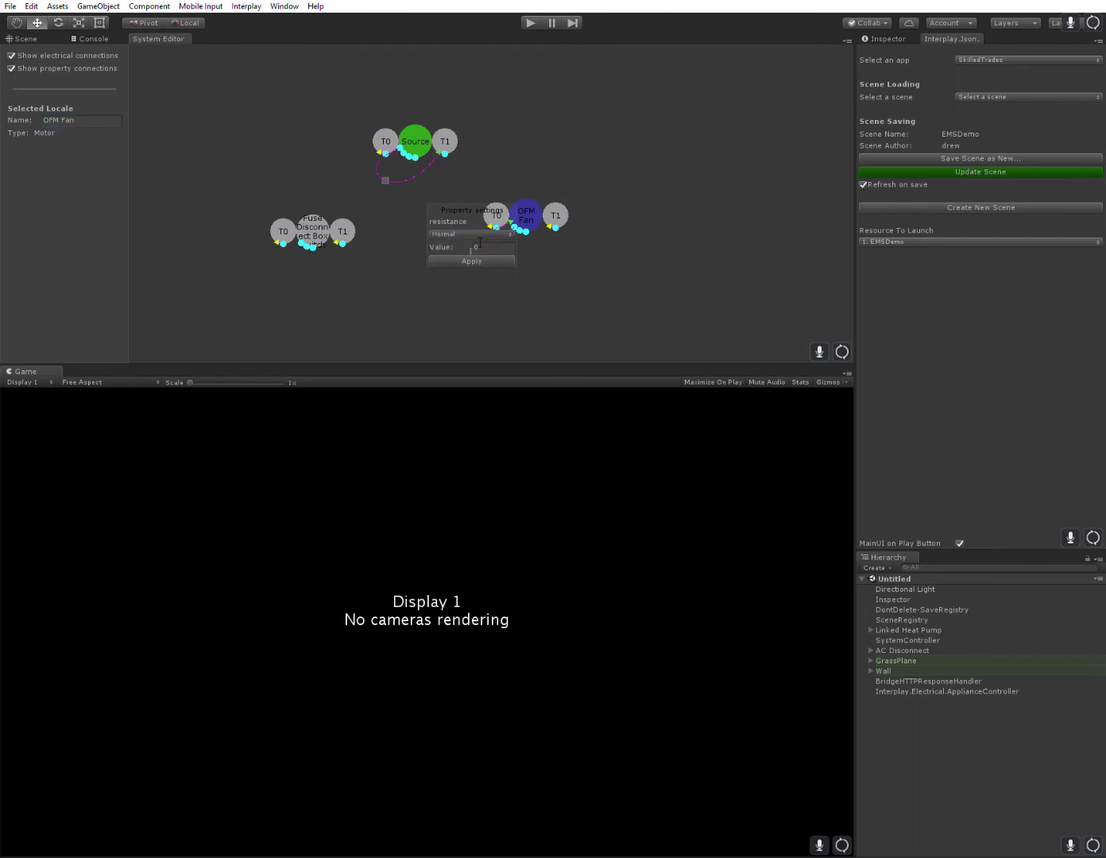
pyautogui.click(480, 246)
pyautogui.write('400')
pyautogui.click(492, 260)
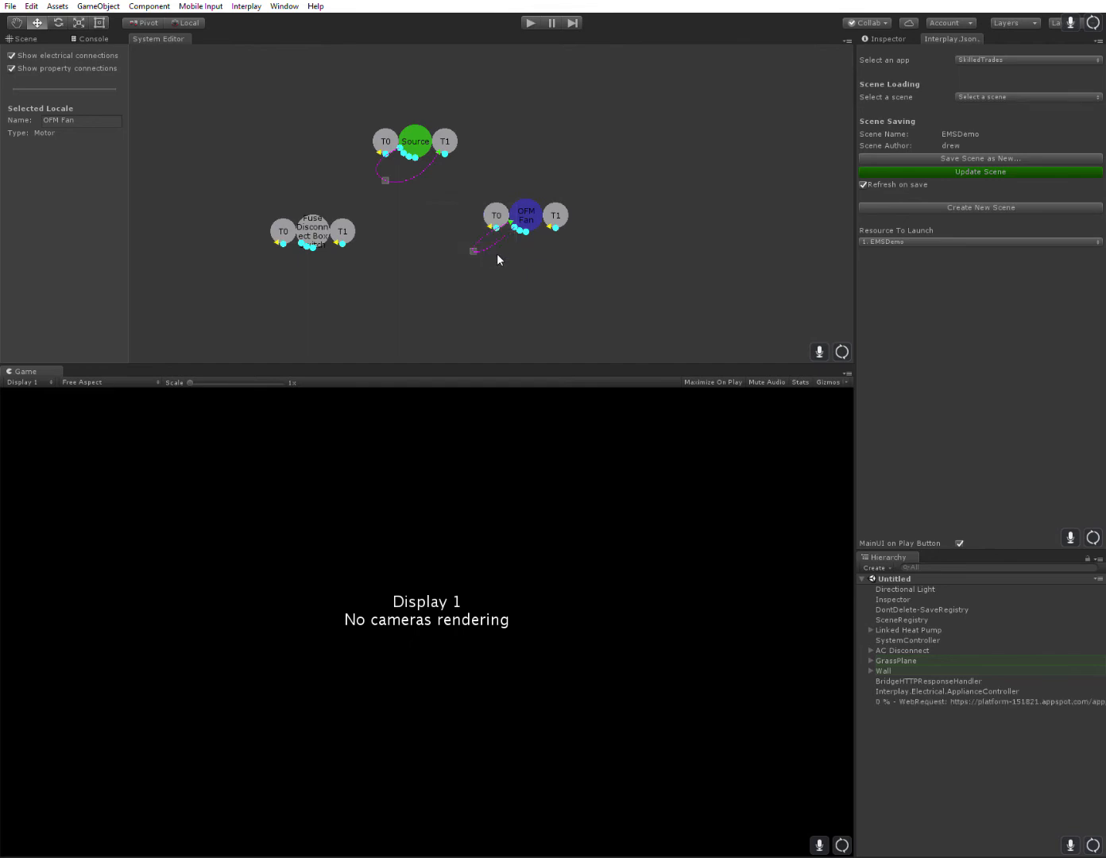
pyautogui.click(545, 192)
pyautogui.moveTo(528, 206); pyautogui.dragTo(556, 250)
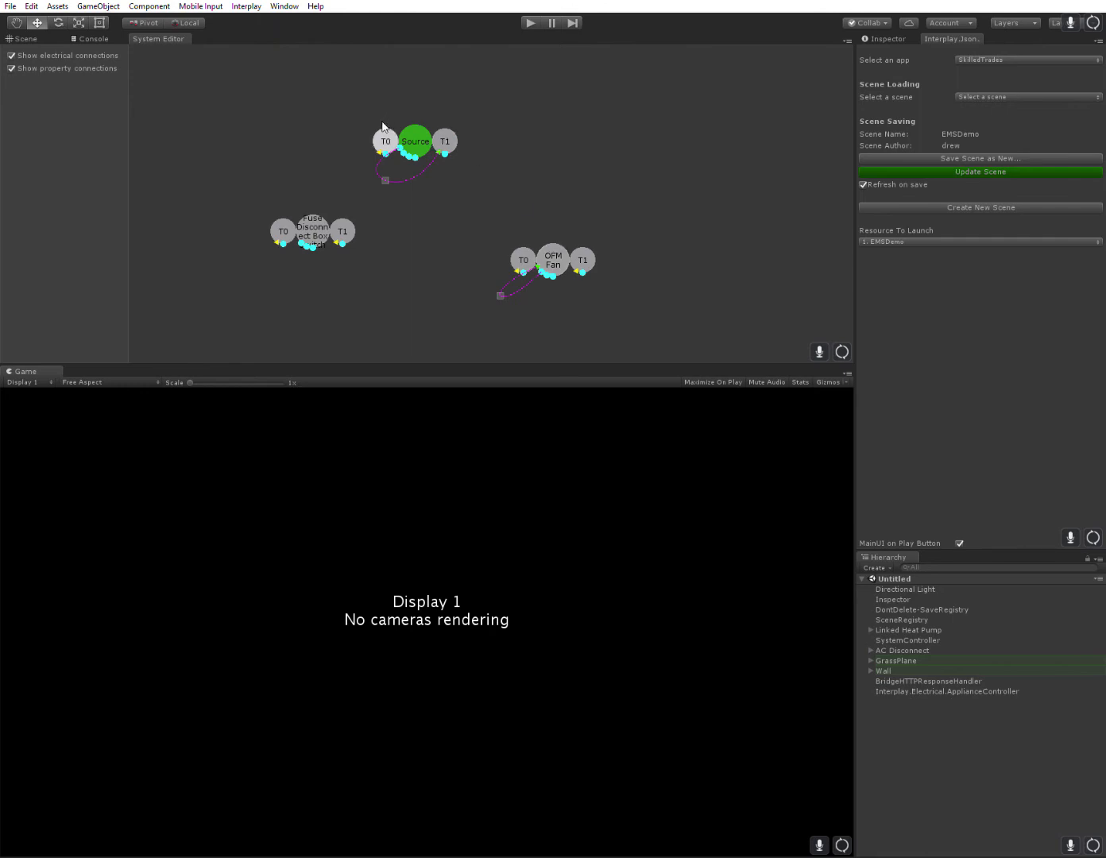
# - Wire the circuit loop: Source T0 to switch T0, switch T1 to OFM Fan T0, and OFM Fan T1 to Source T1
pyautogui.moveTo(383, 134); pyautogui.dragTo(282, 232)
pyautogui.rightClick(348, 232)
pyautogui.click(393, 250)
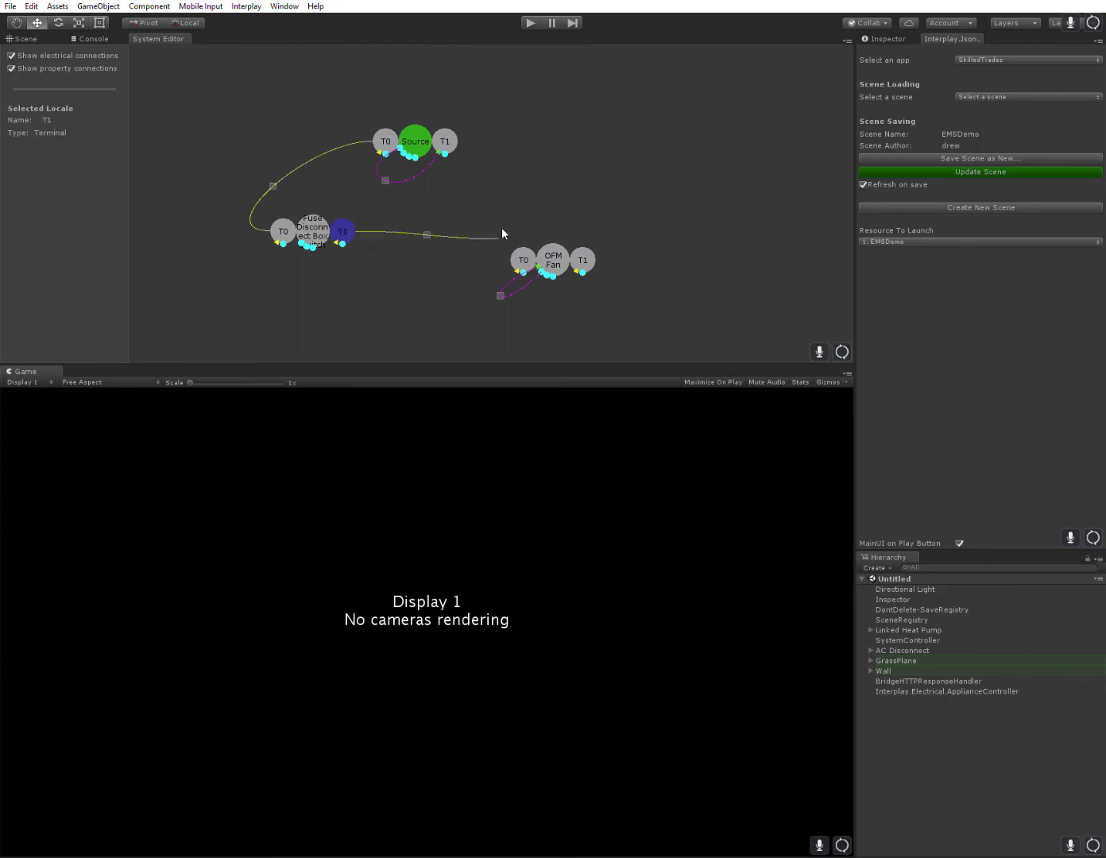
pyautogui.click(522, 260)
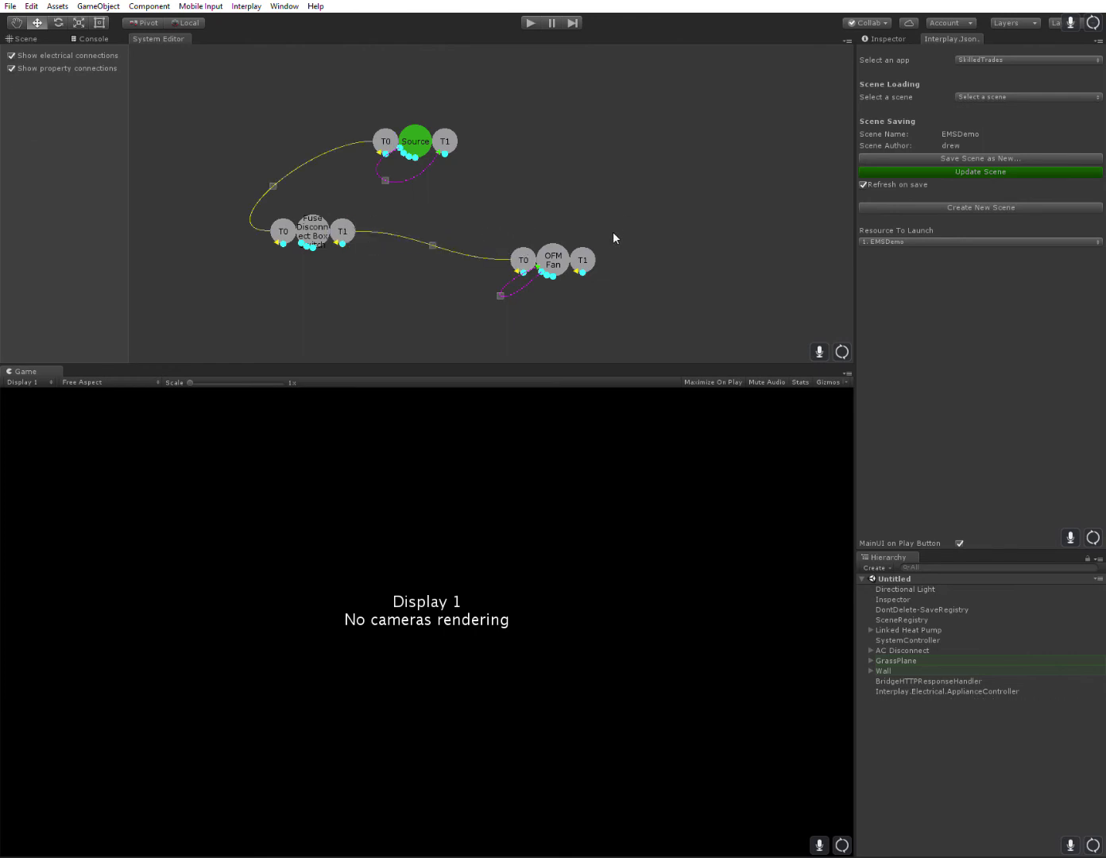
pyautogui.rightClick(587, 257)
pyautogui.click(633, 277)
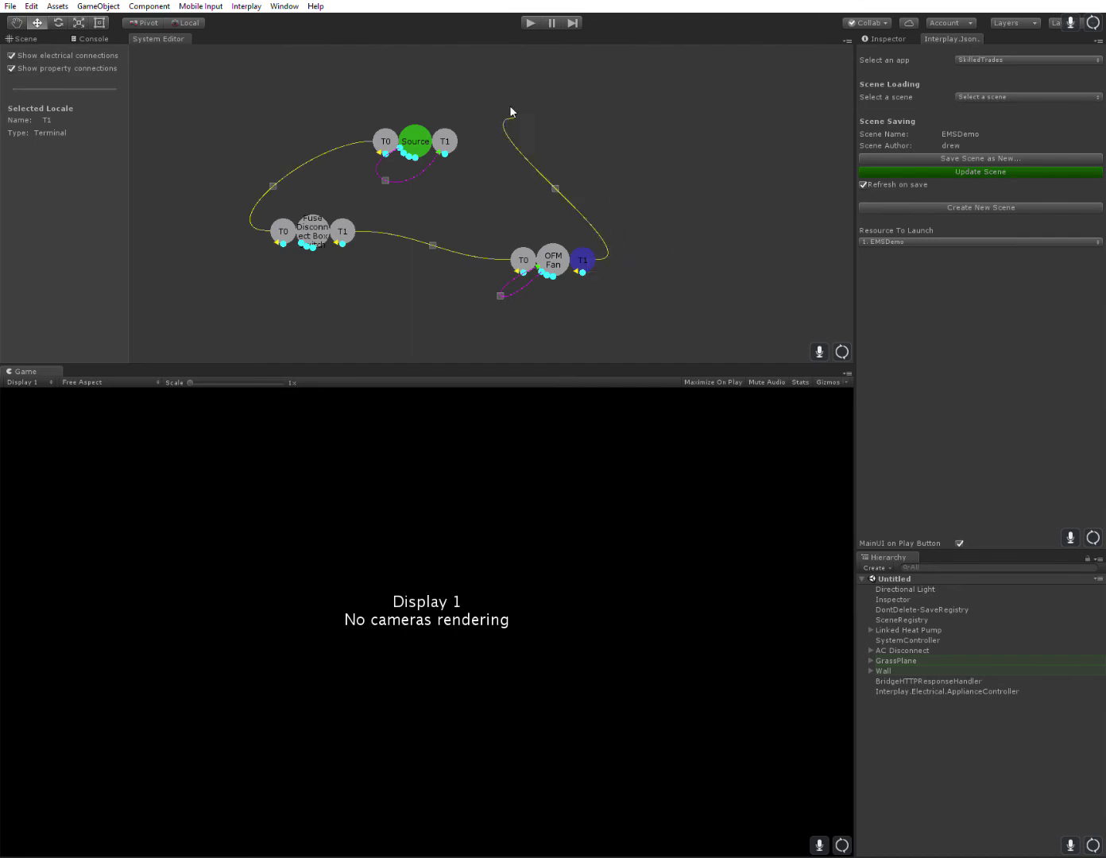
pyautogui.click(445, 140)
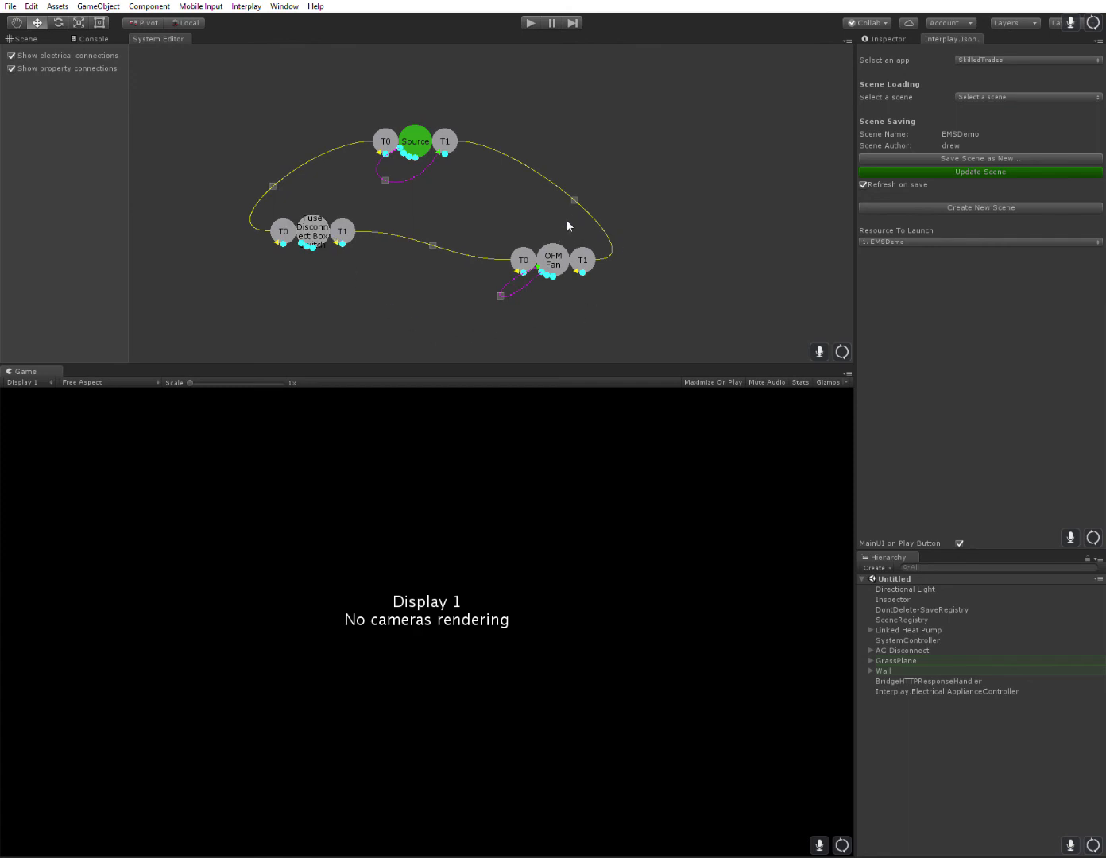
# - Enter a scale factor of 1 for the OFM Fan's current-to-speed connection and close the System Editor
pyautogui.click(501, 293)
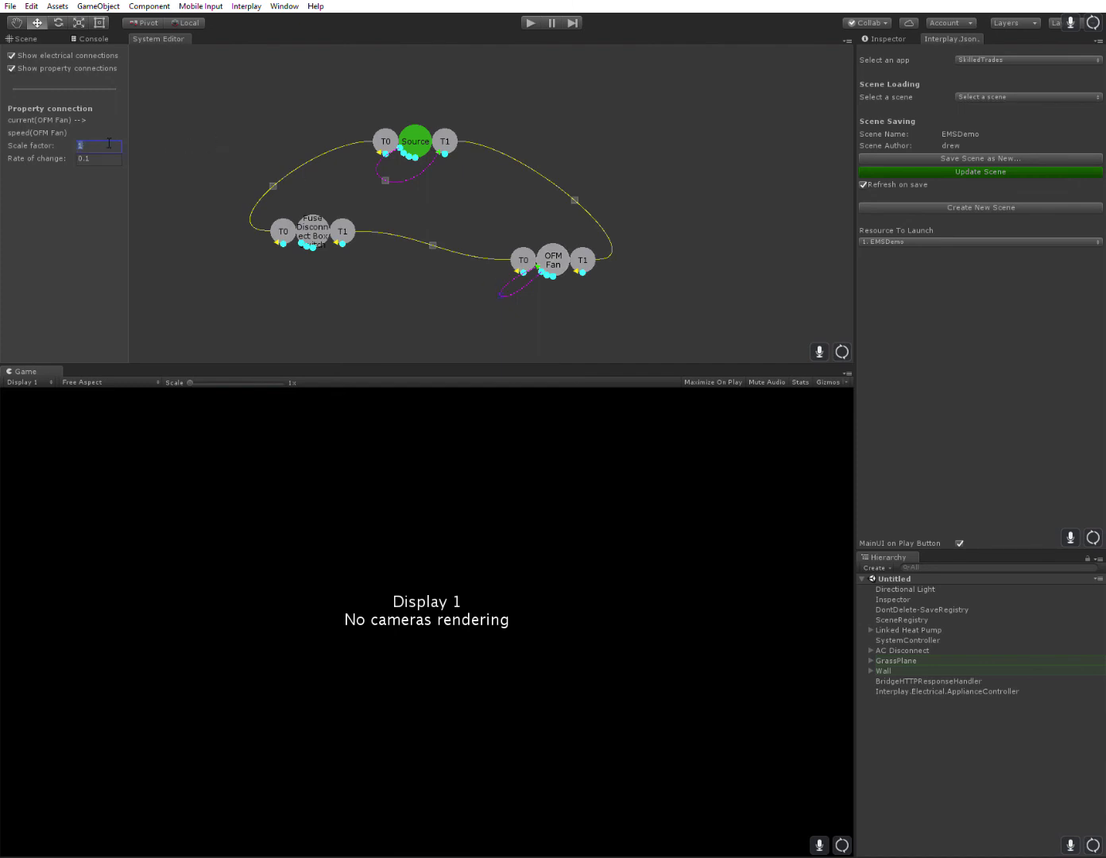
pyautogui.press('BackSpace')
pyautogui.write('1')
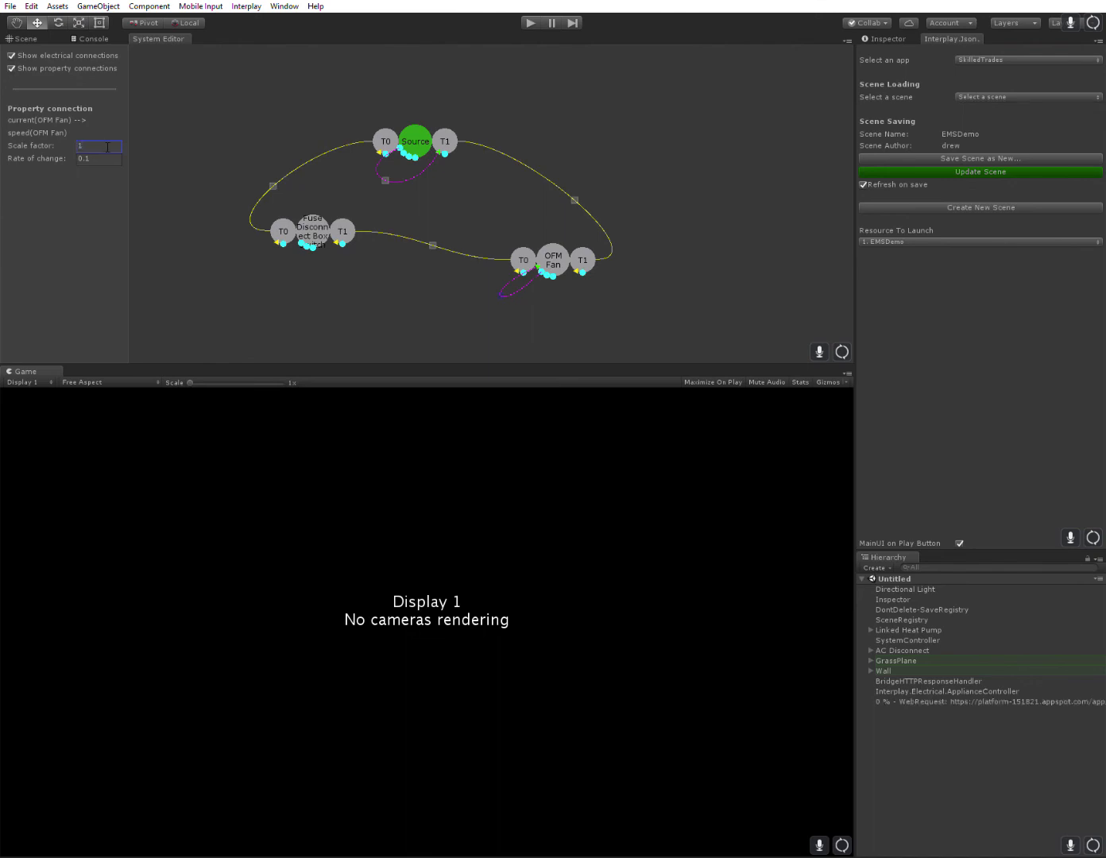
pyautogui.click(231, 131)
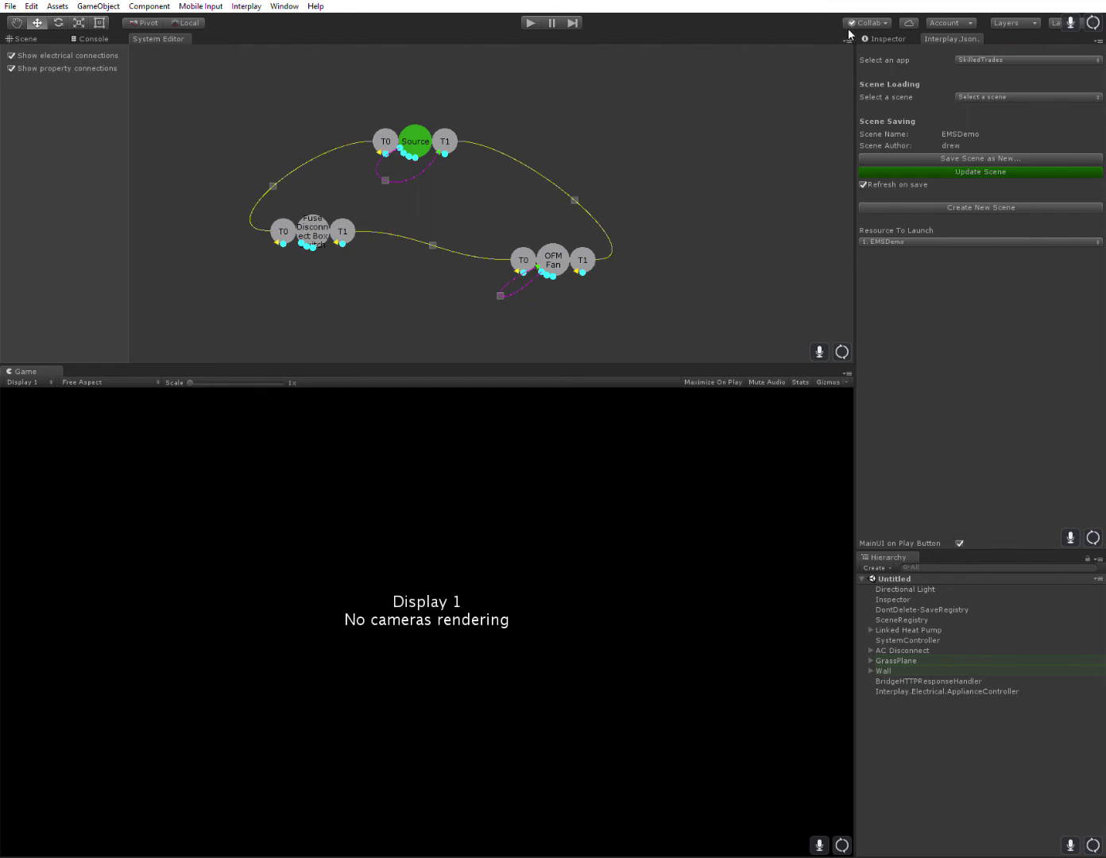
pyautogui.click(855, 49)
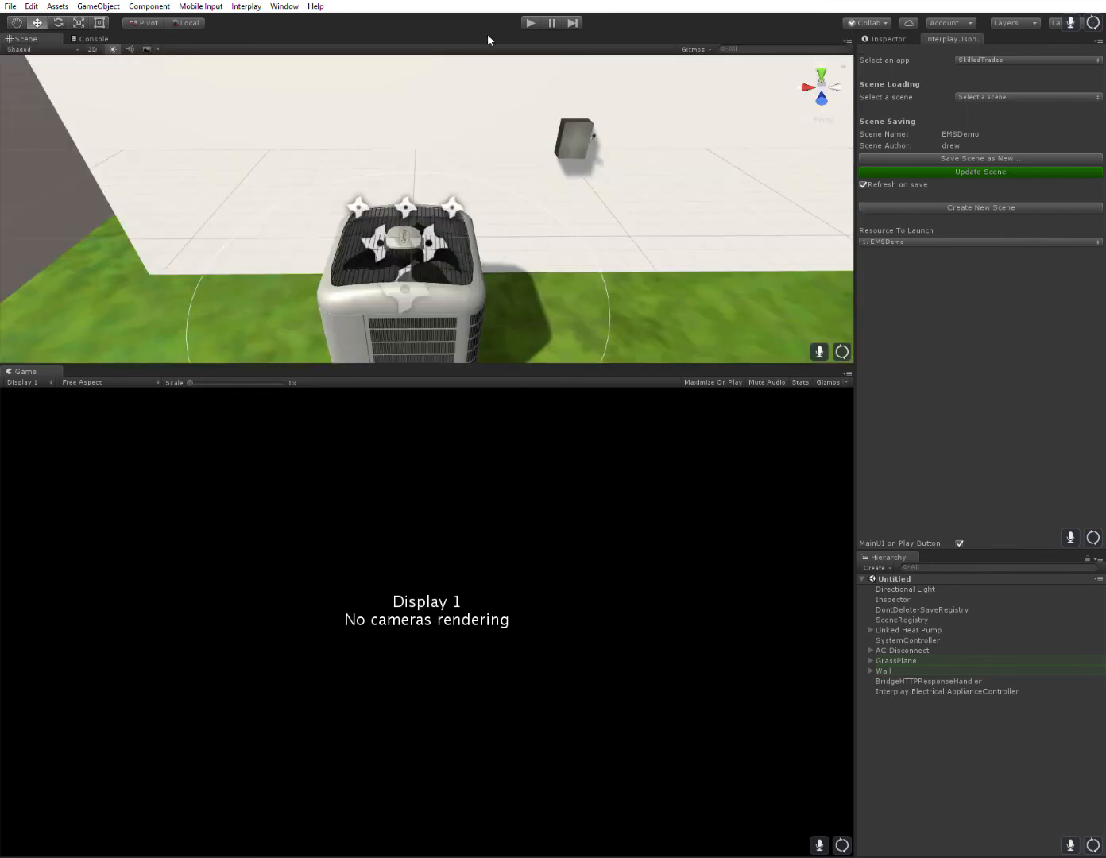